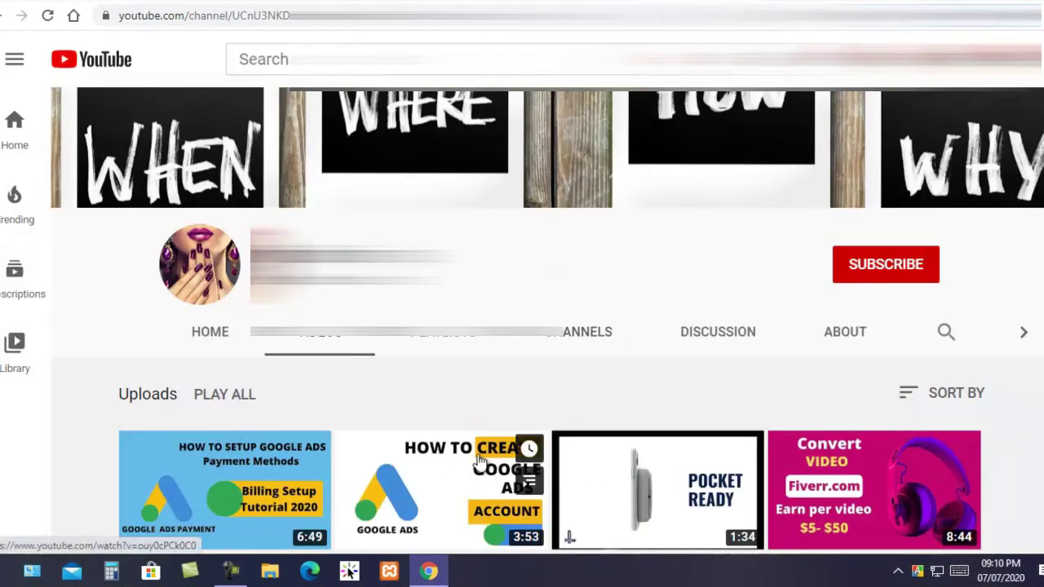
Start a new Google Ads campaign and choose to create it without a goal's guidance
scroll(480, 473, down, 1)
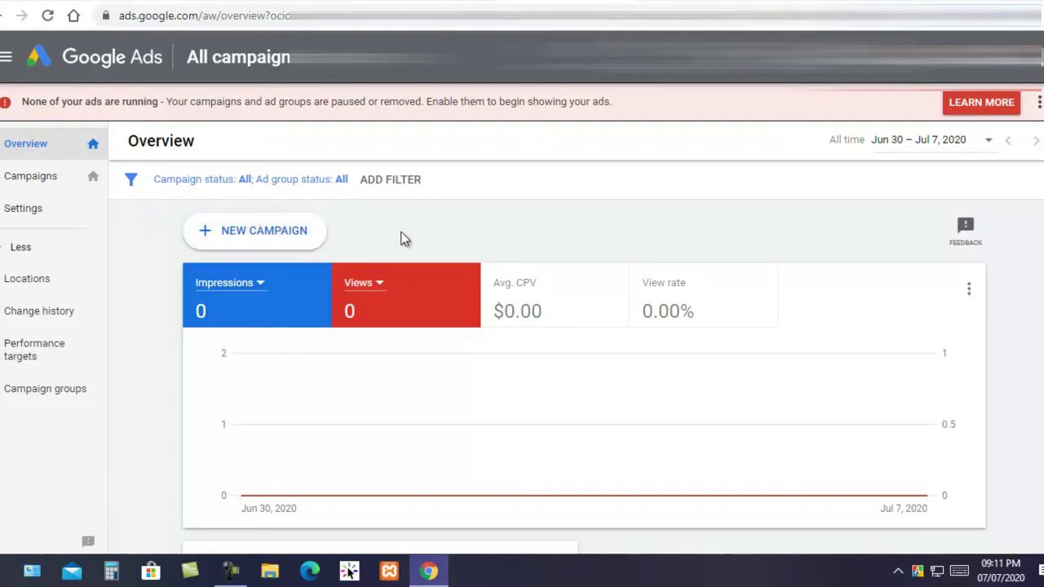
click(267, 236)
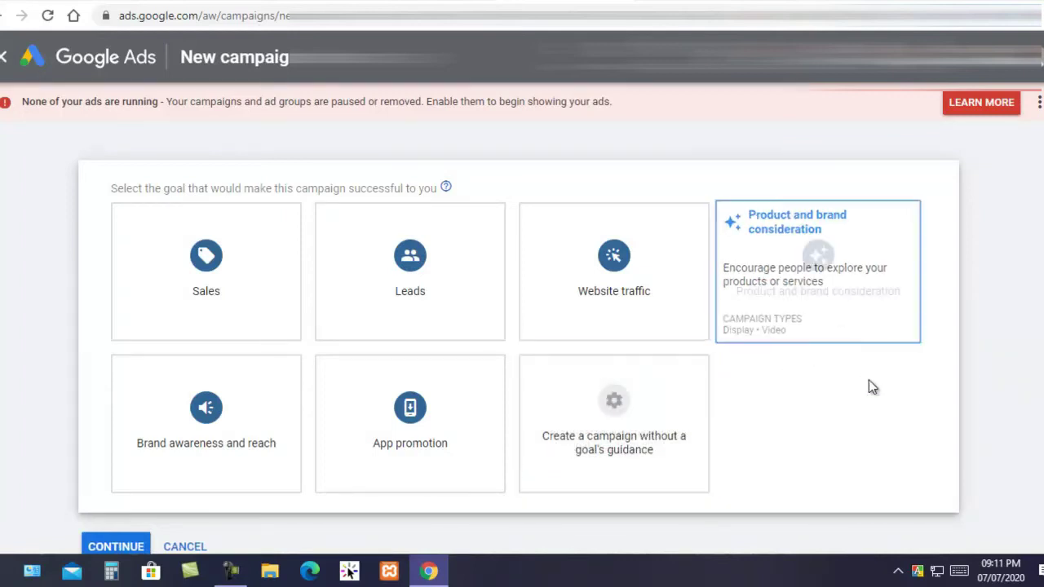
scroll(757, 393, down, 1)
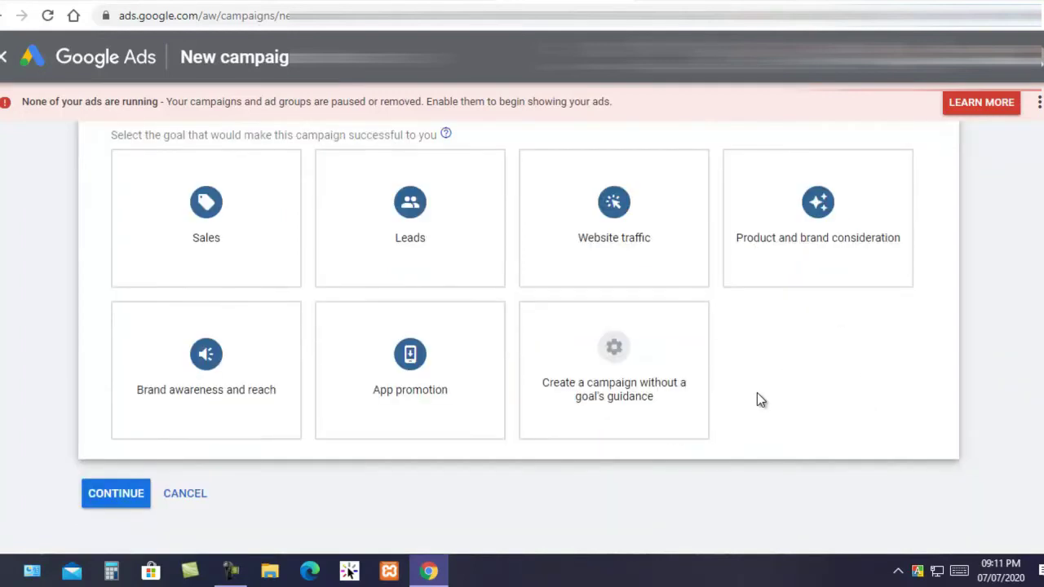
scroll(757, 399, down, 1)
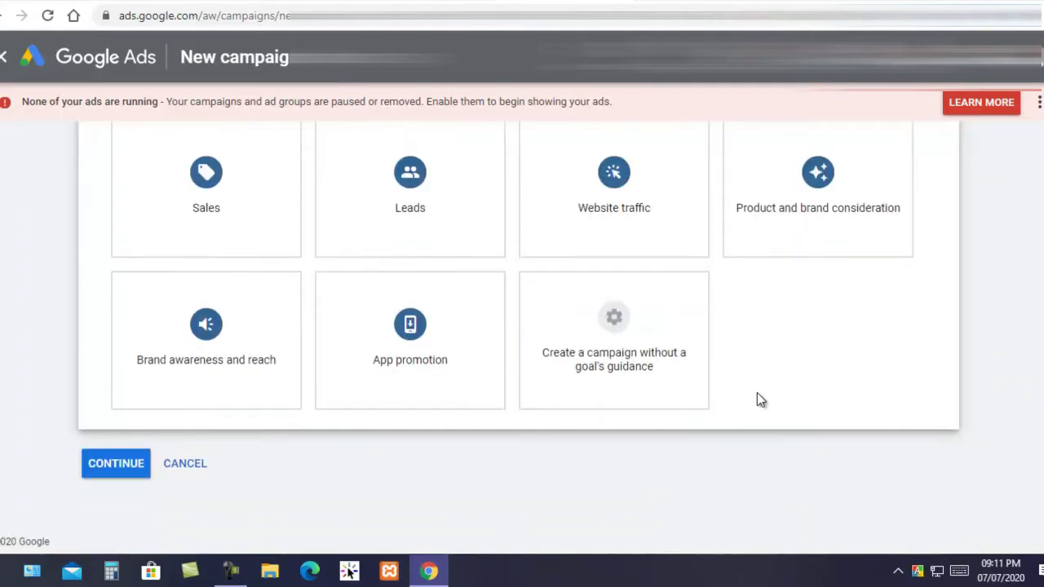
click(578, 329)
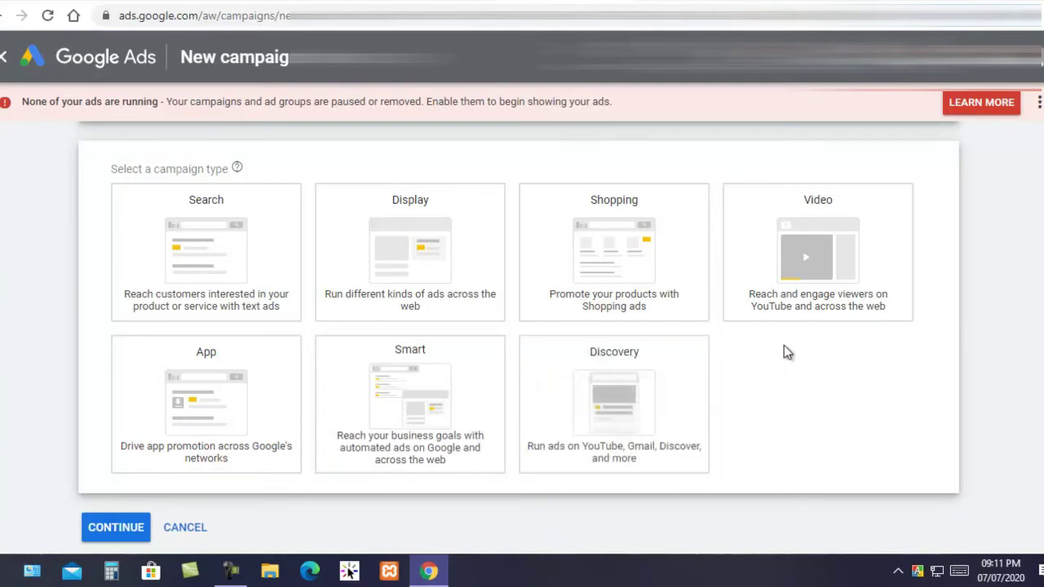
Choose the Video campaign type with the Custom video campaign subtype and continue to the campaign settings
click(814, 259)
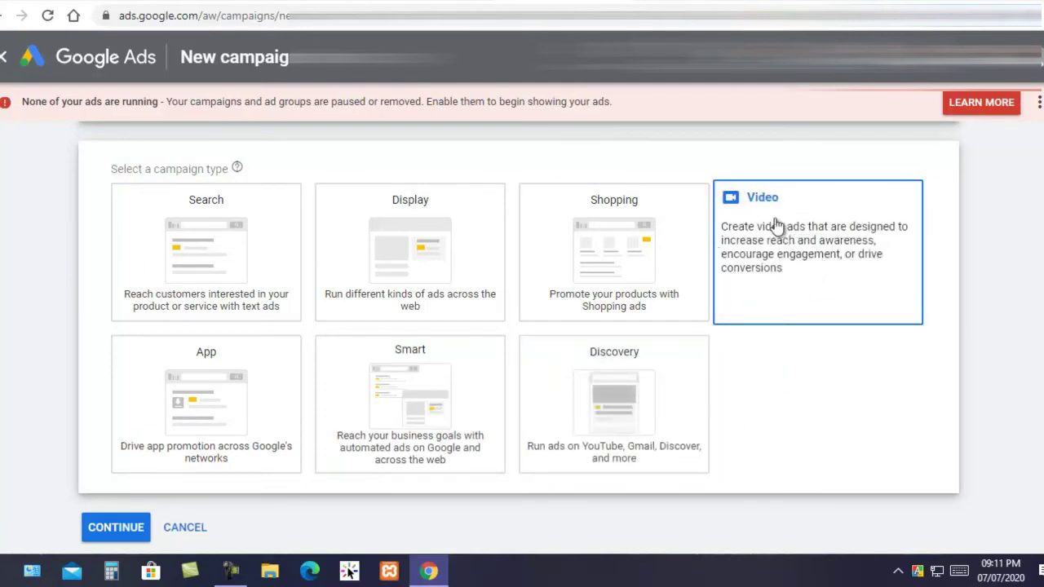
scroll(794, 261, down, 5)
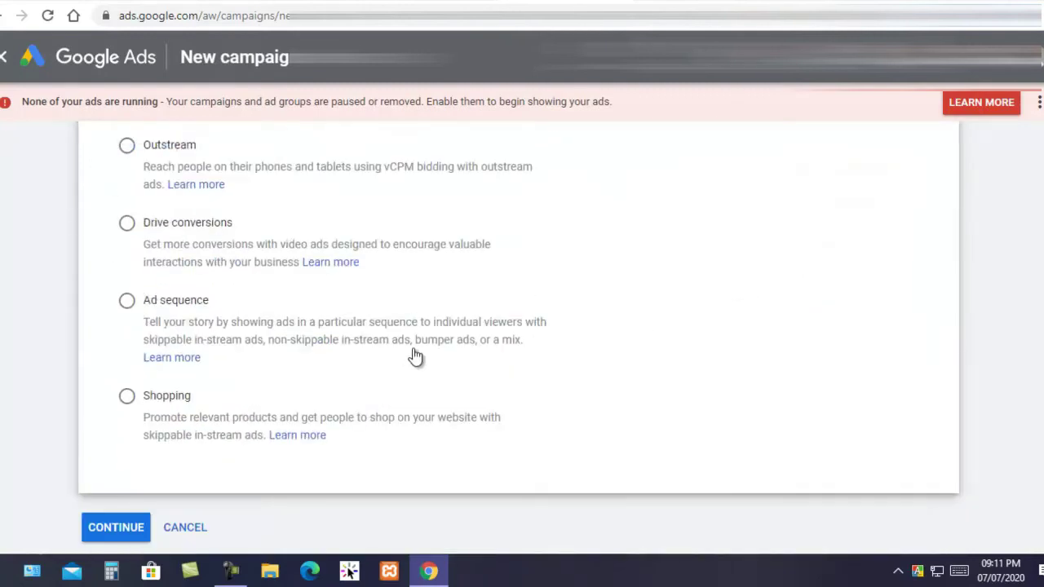
scroll(432, 340, up, 3)
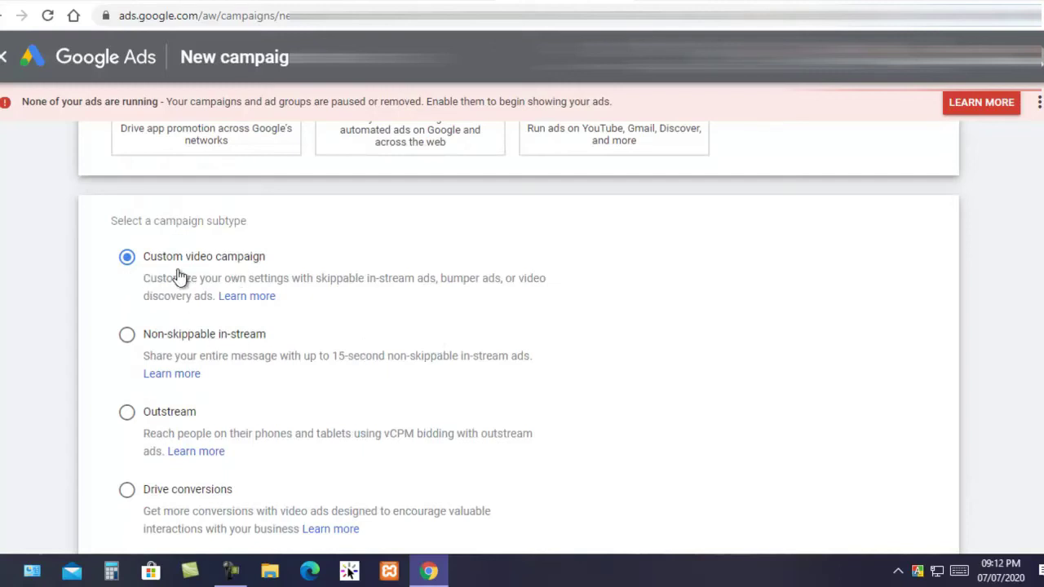
scroll(272, 278, down, 4)
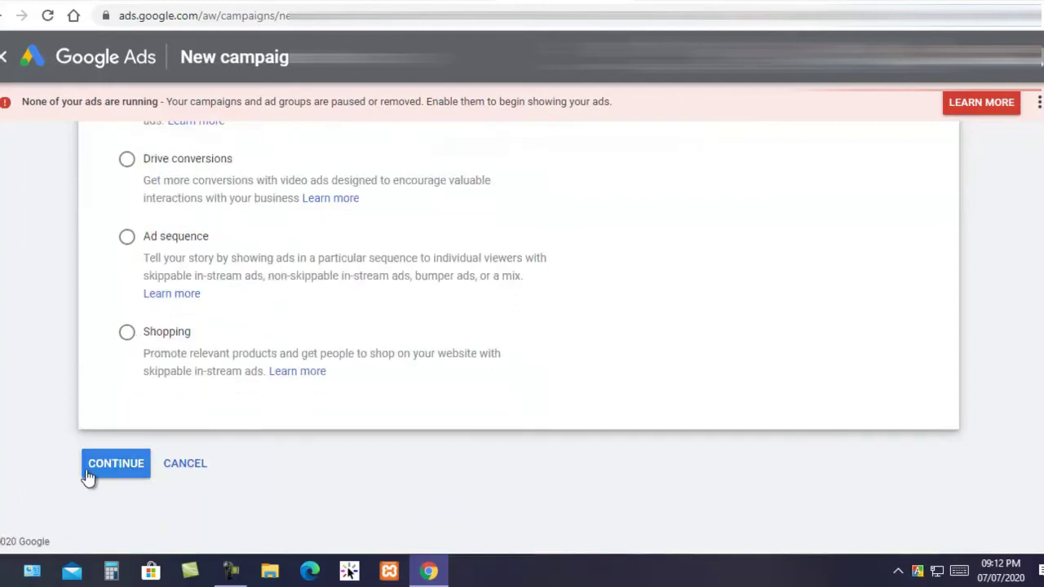
click(114, 467)
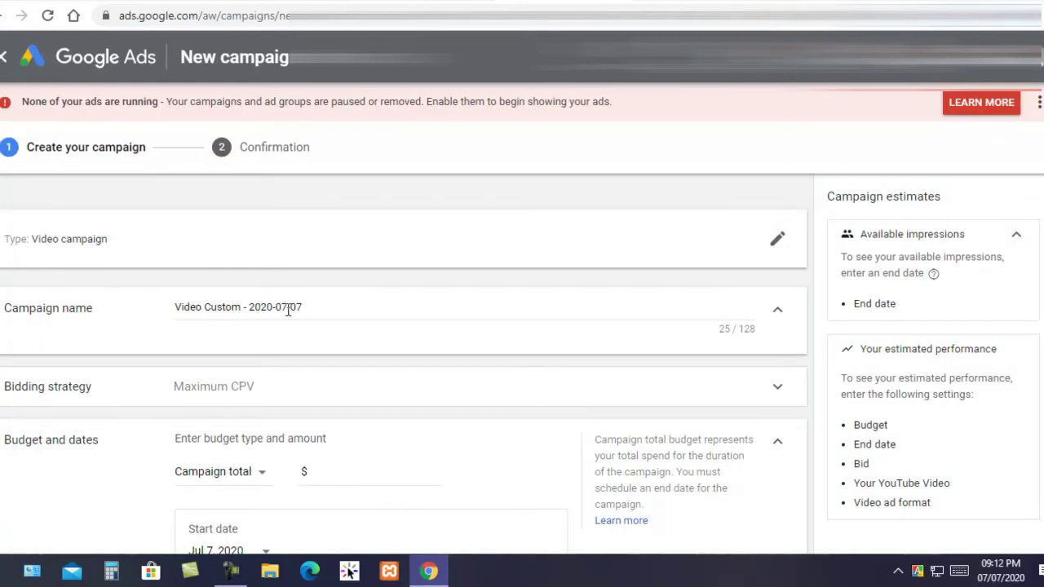
Keep the default campaign name and select Maximum CPV as the bid strategy
click(324, 308)
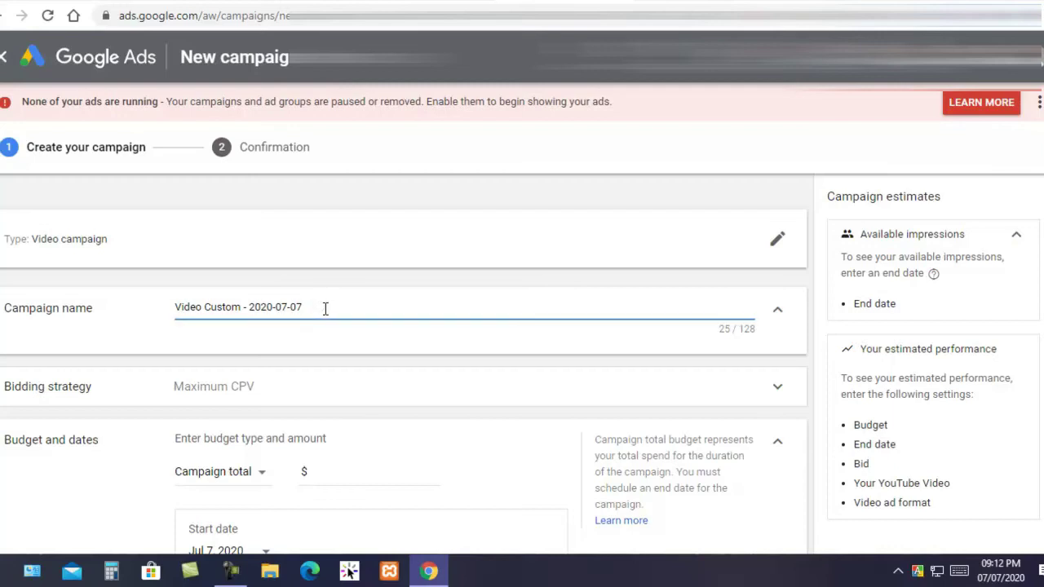
scroll(318, 311, down, 2)
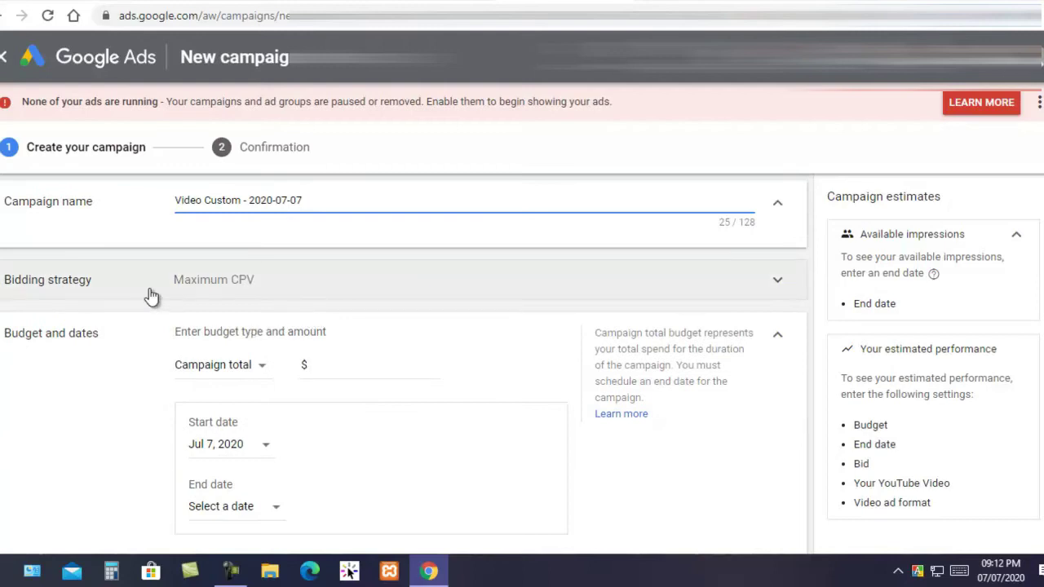
click(225, 284)
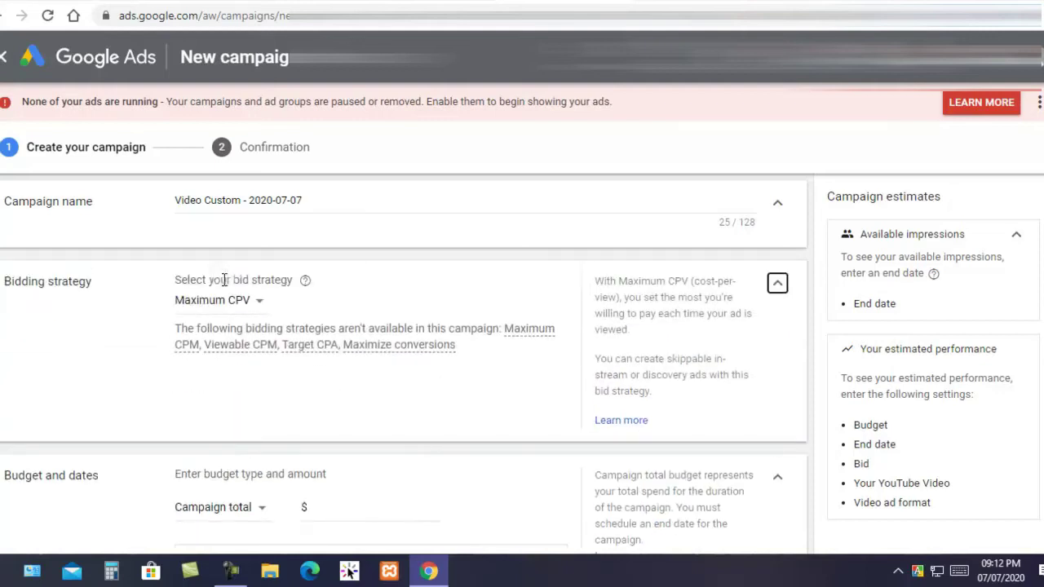
click(242, 303)
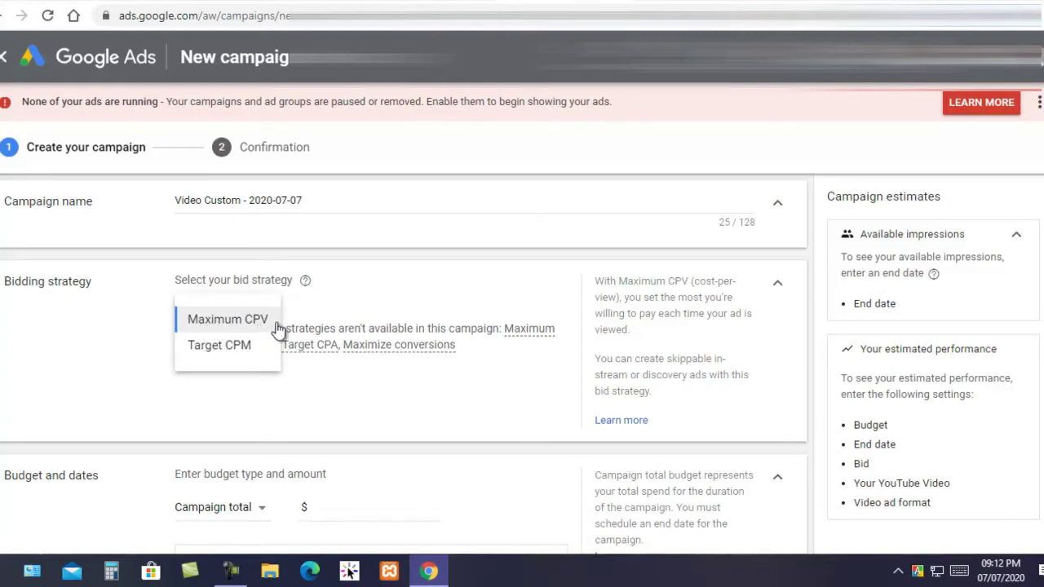
click(217, 327)
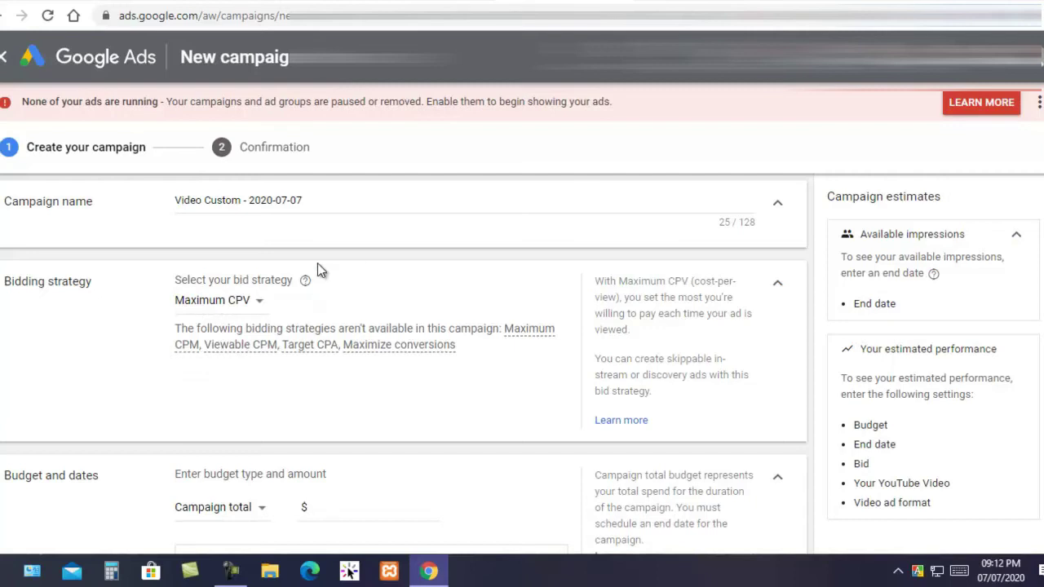
Set the campaign budget type to Daily with an amount of $1.00
scroll(318, 264, down, 2)
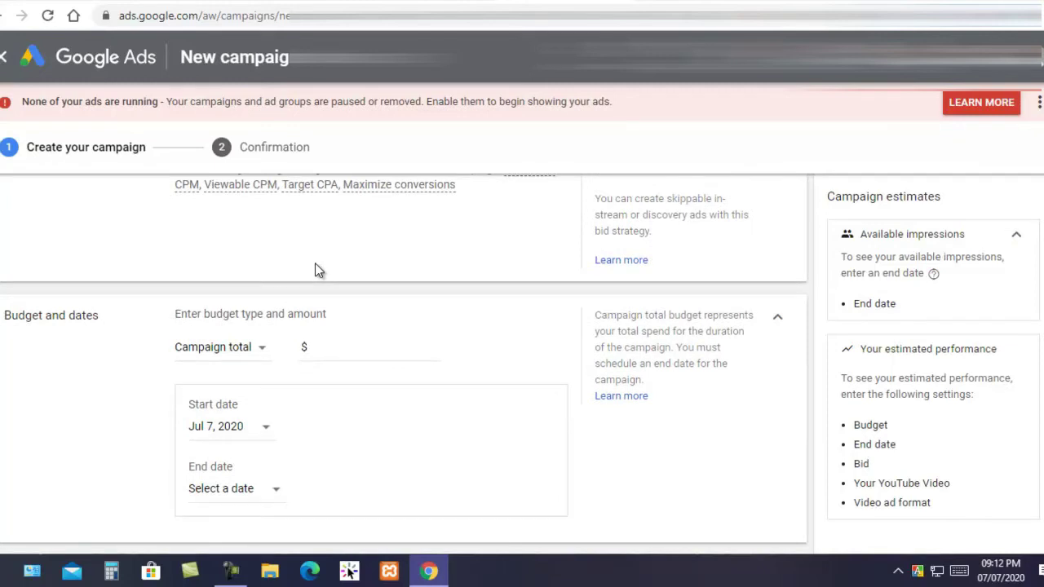
scroll(314, 271, down, 1)
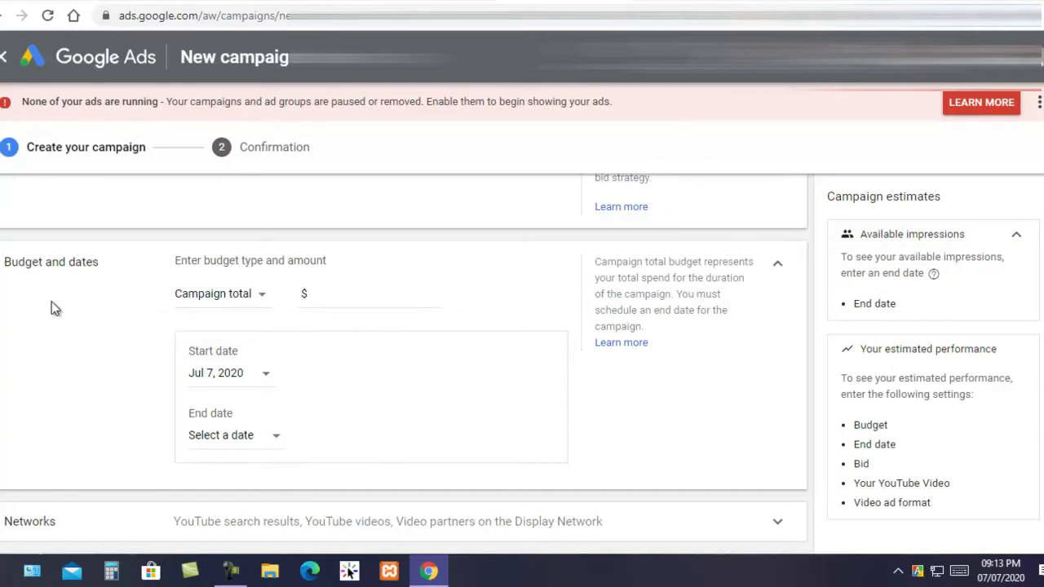
scroll(51, 307, up, 2)
scroll(51, 308, up, 1)
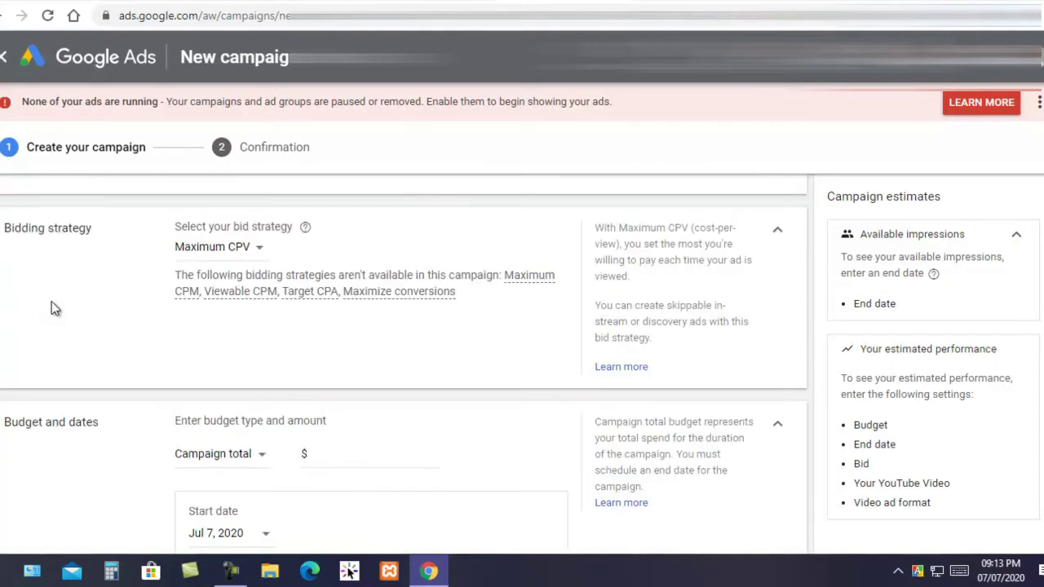
scroll(51, 308, down, 3)
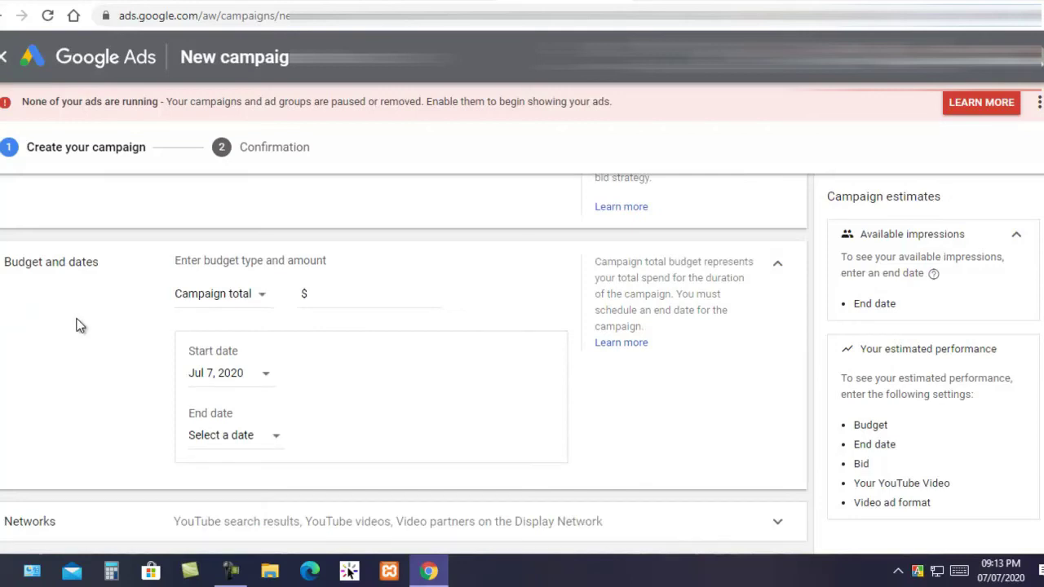
click(265, 298)
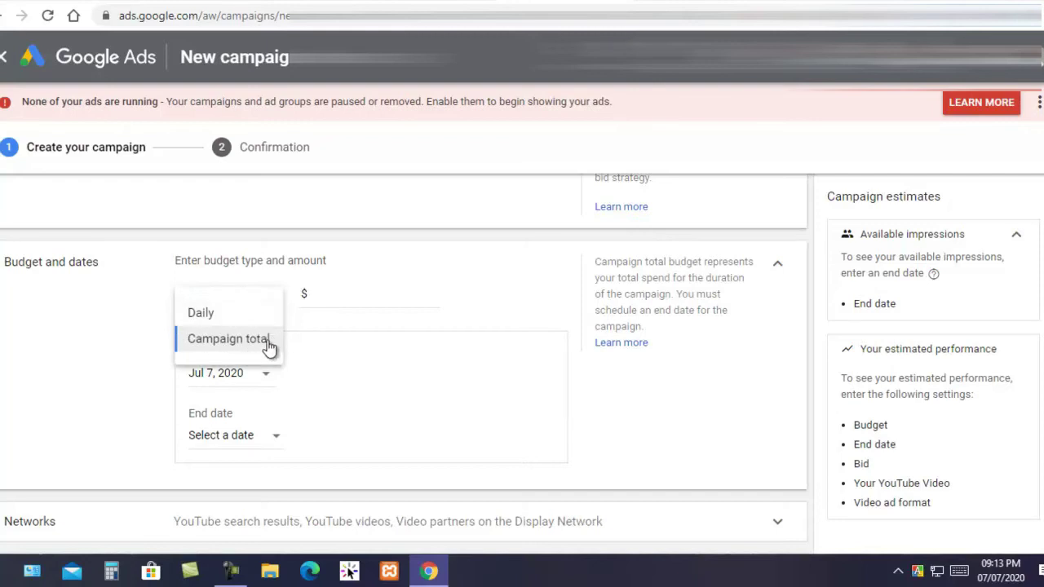
click(187, 316)
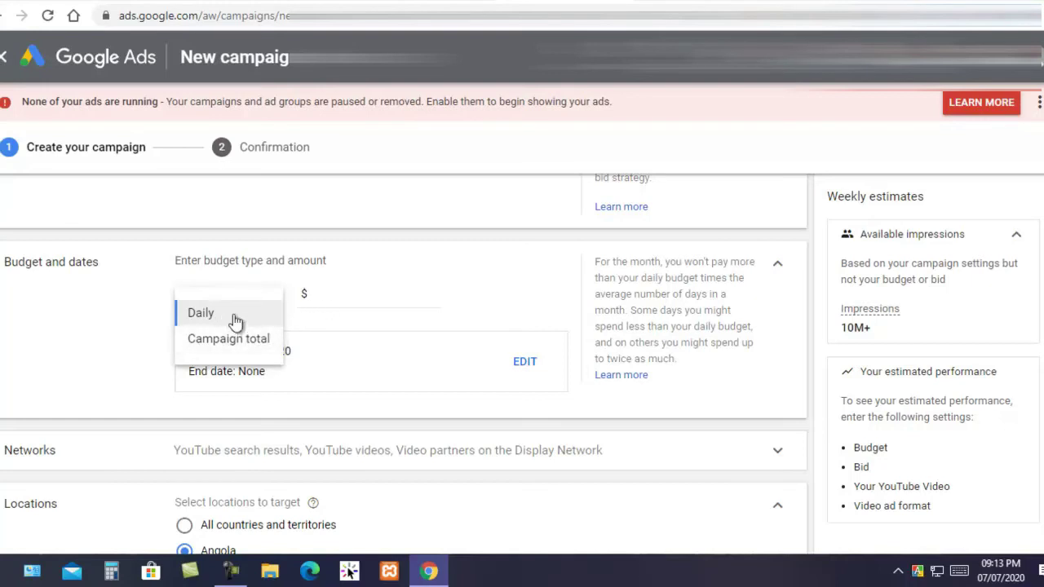
click(203, 314)
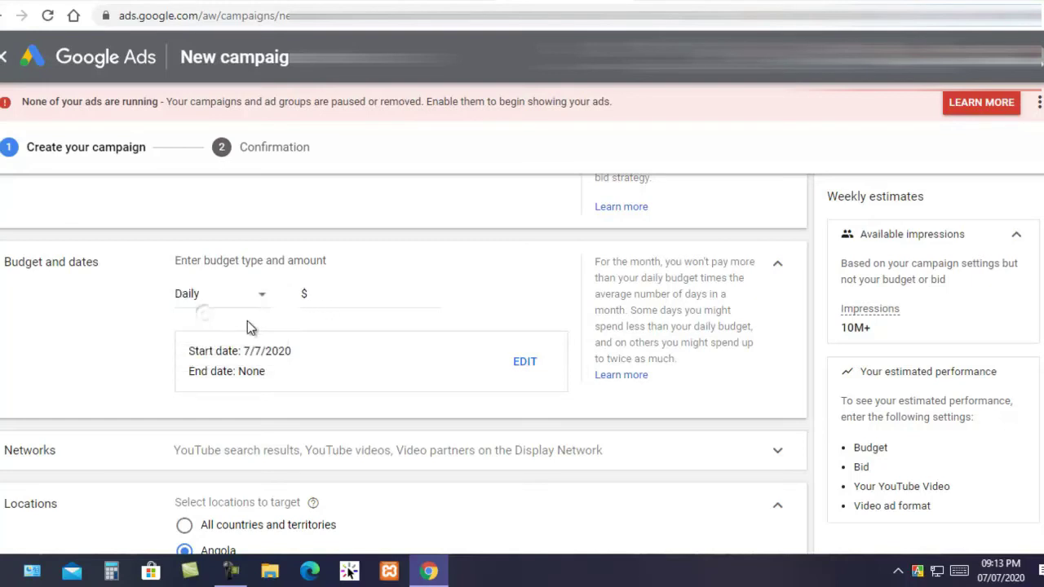
click(313, 292)
text(1)
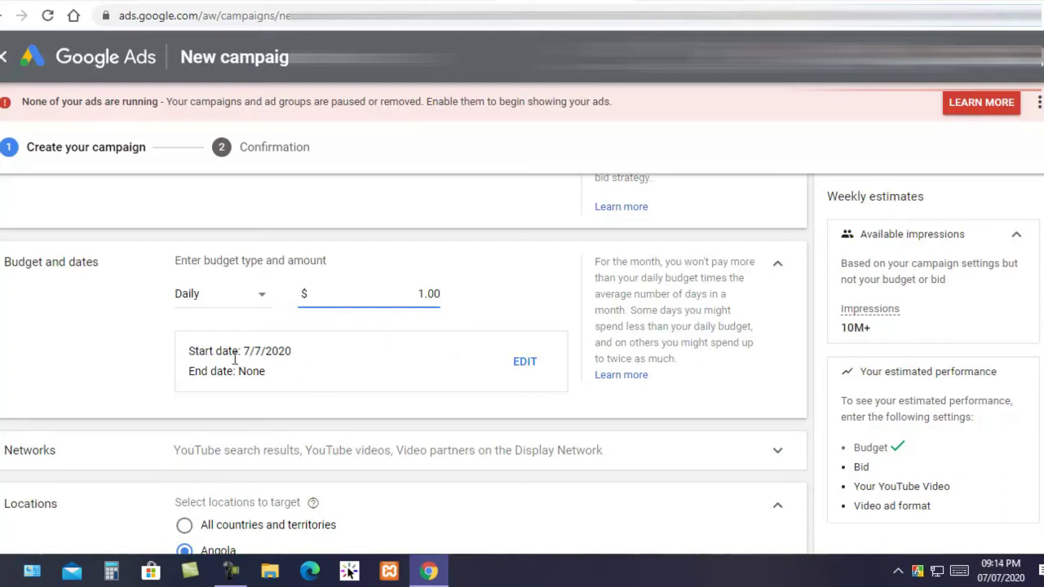
Open the campaign dates for editing and examine the start and end date calendars without picking a date
click(528, 367)
click(264, 377)
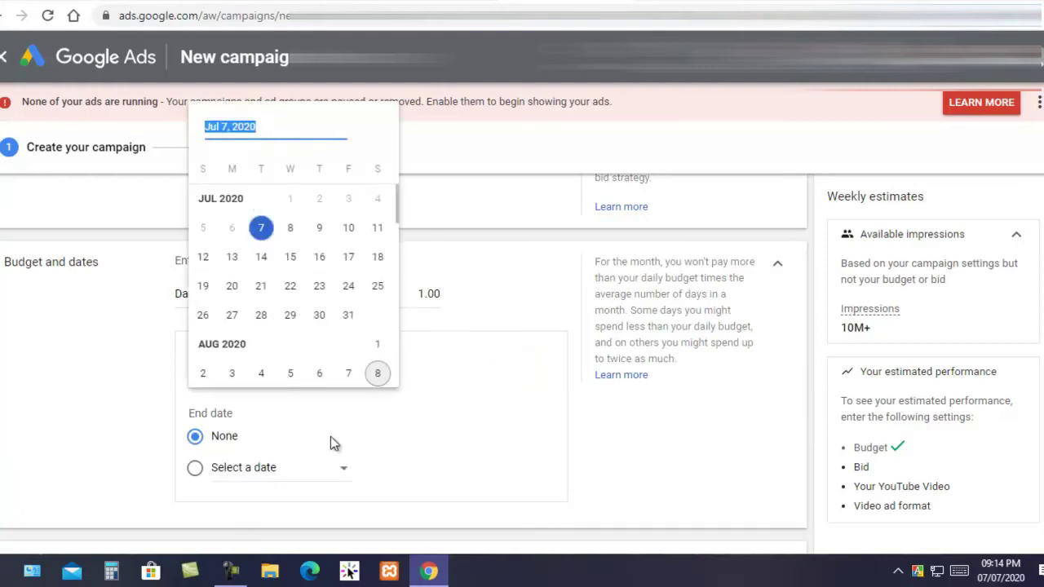
click(196, 470)
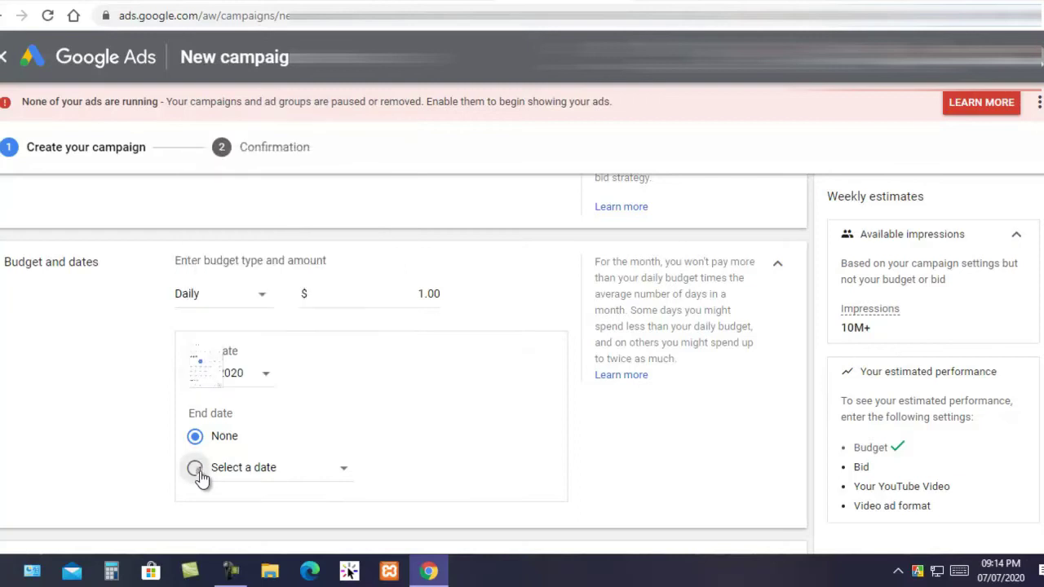
click(201, 471)
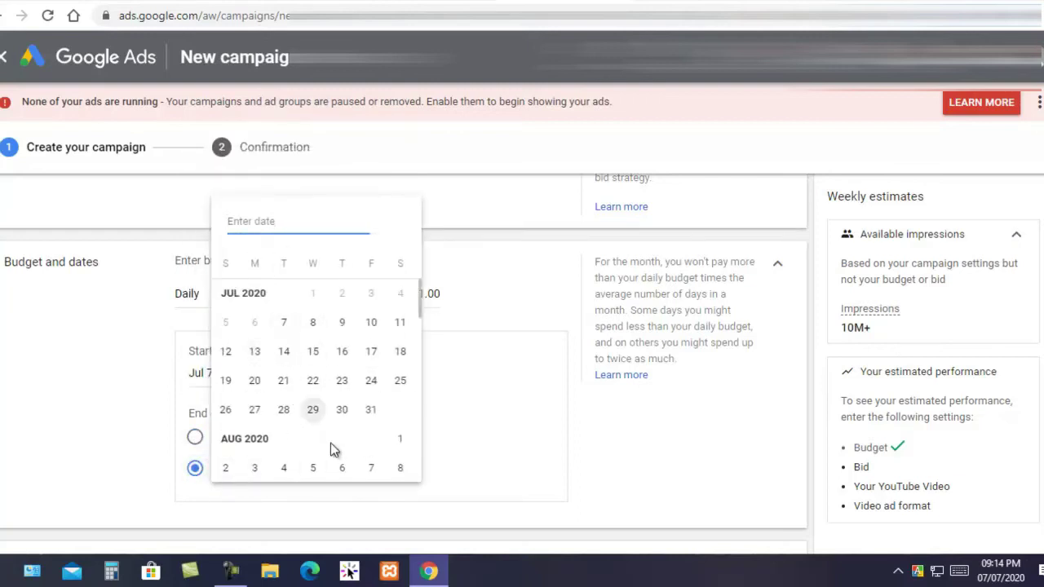
click(95, 387)
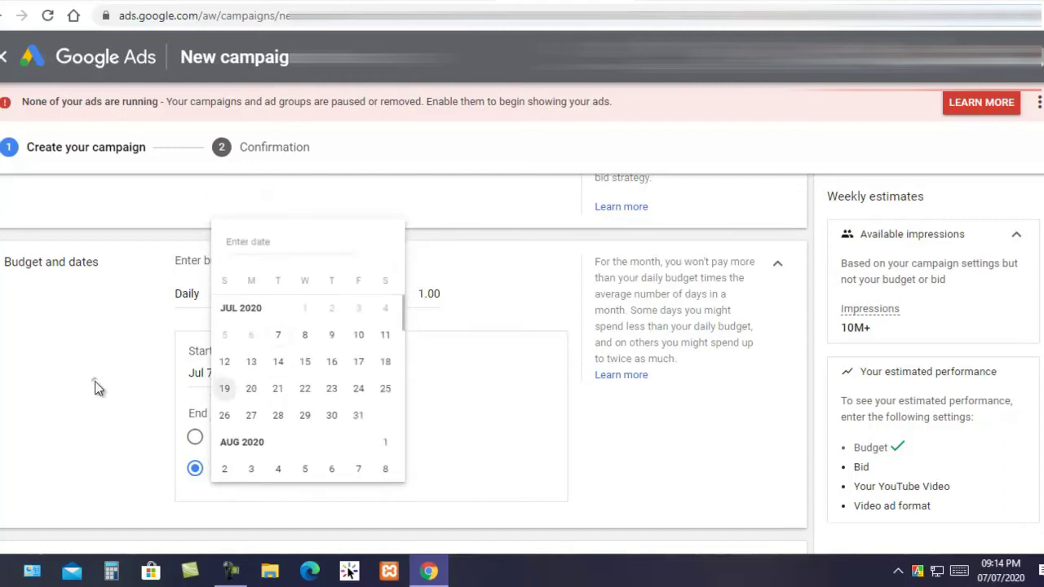
Exclude Video partners on the Display Network from the campaign's networks
scroll(293, 384, down, 3)
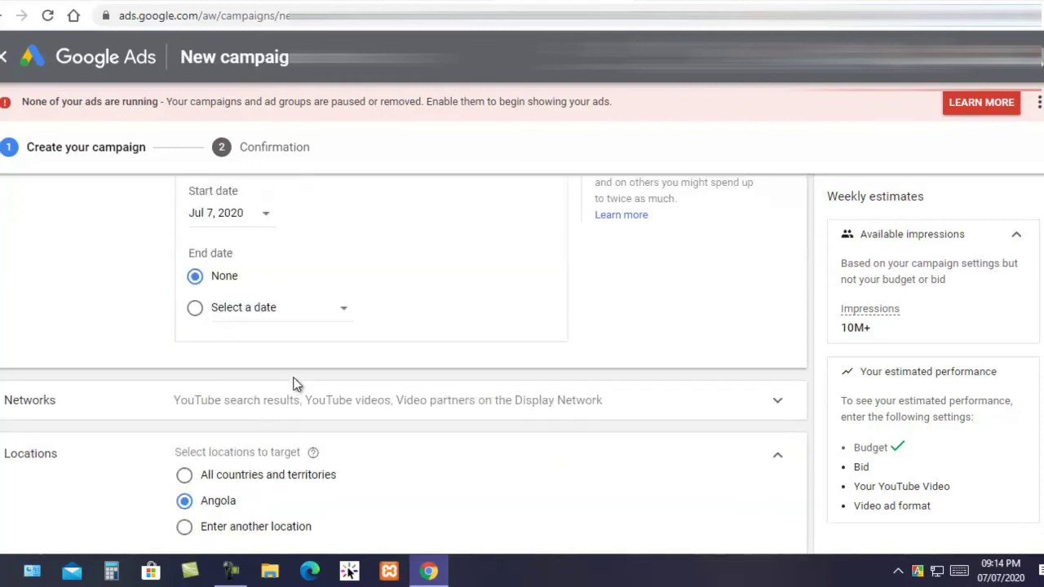
scroll(296, 384, down, 2)
scroll(296, 384, down, 1)
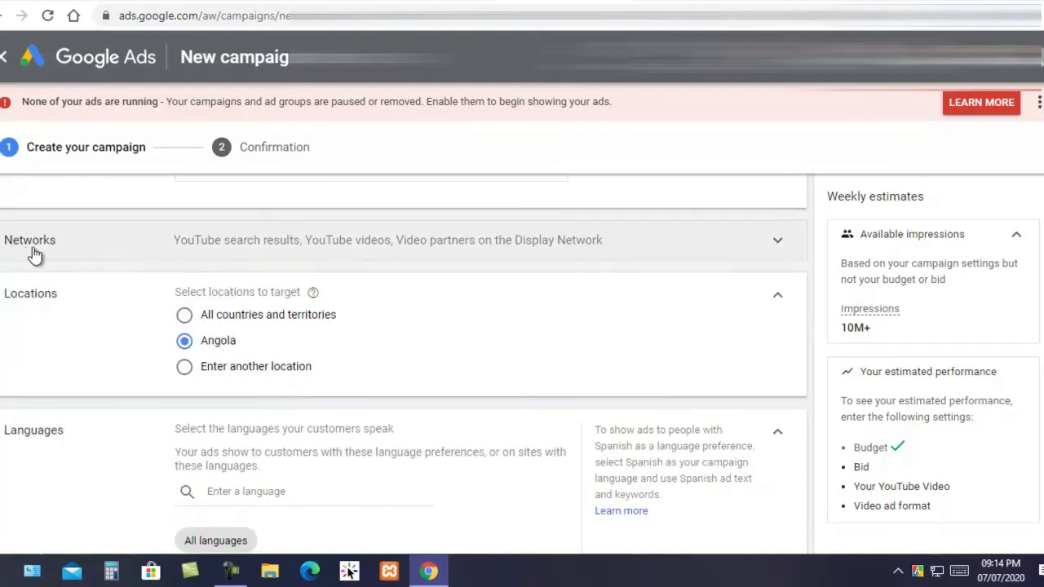
click(96, 261)
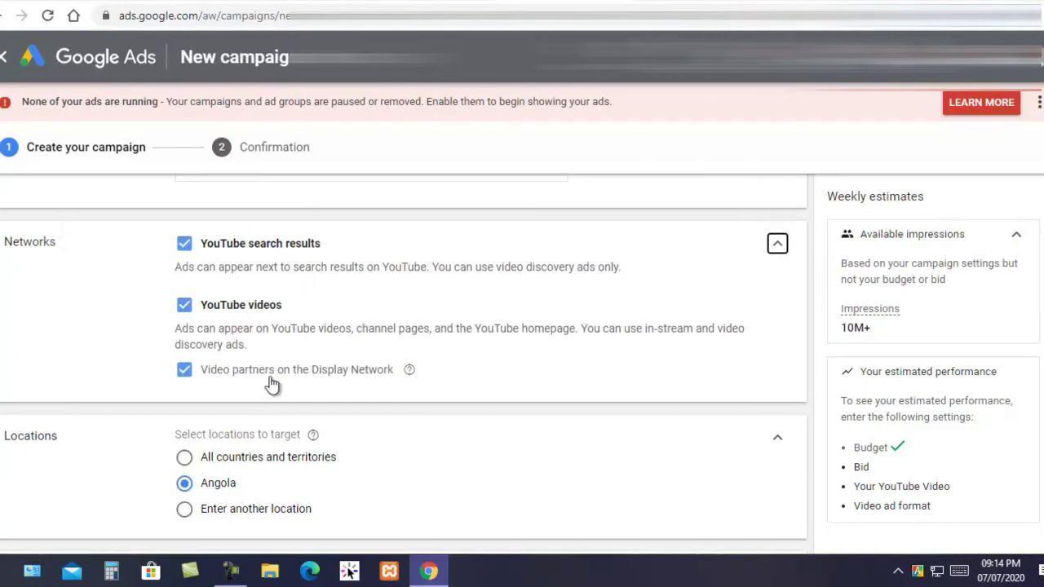
click(185, 371)
Switch location targeting to another location, search for "BA" and target the country Bangladesh
scroll(280, 351, down, 2)
scroll(280, 352, up, 1)
scroll(277, 353, down, 1)
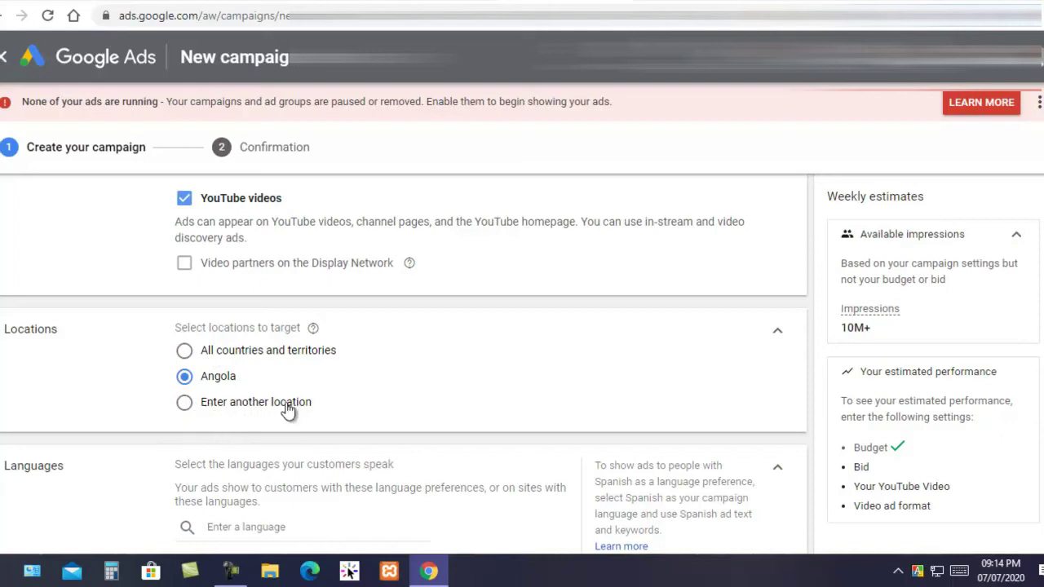
click(187, 408)
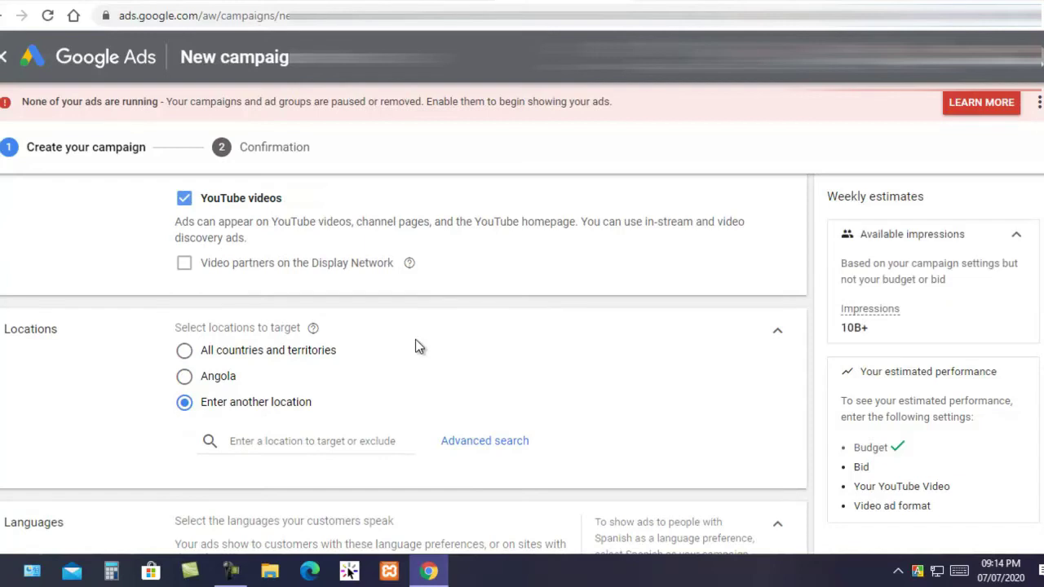
scroll(415, 346, down, 2)
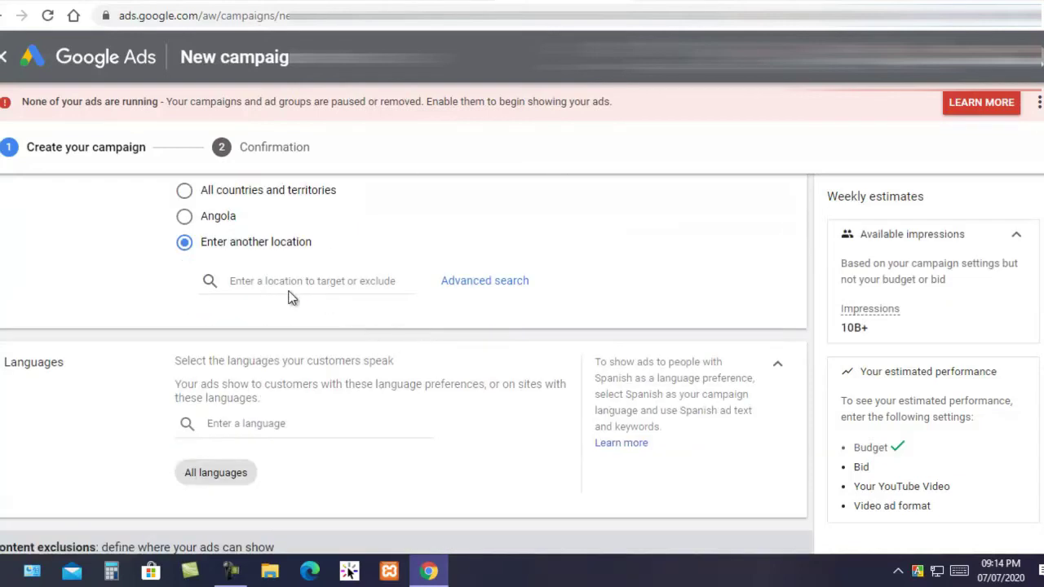
click(282, 283)
text(BA)
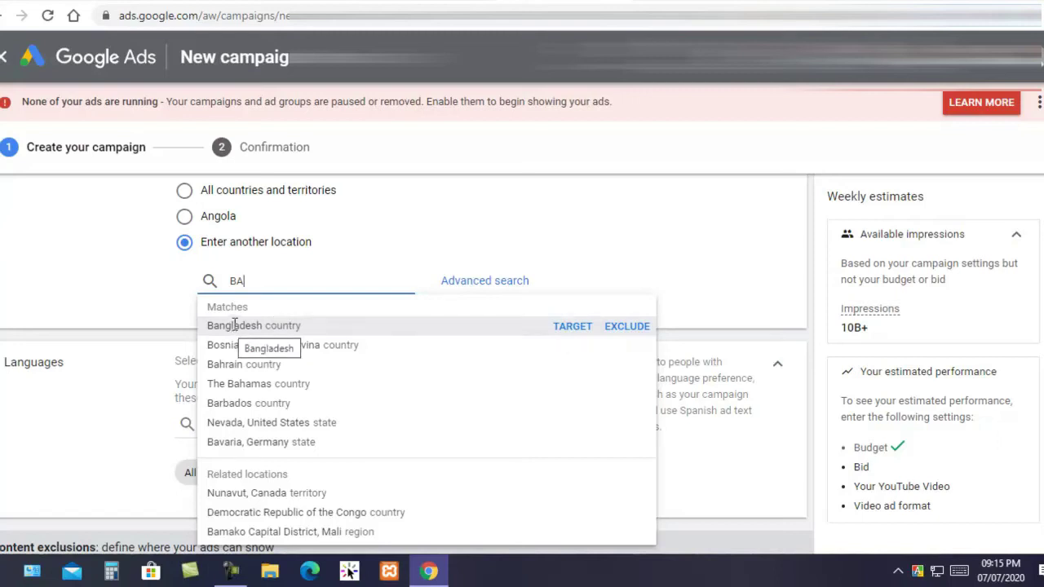
click(571, 326)
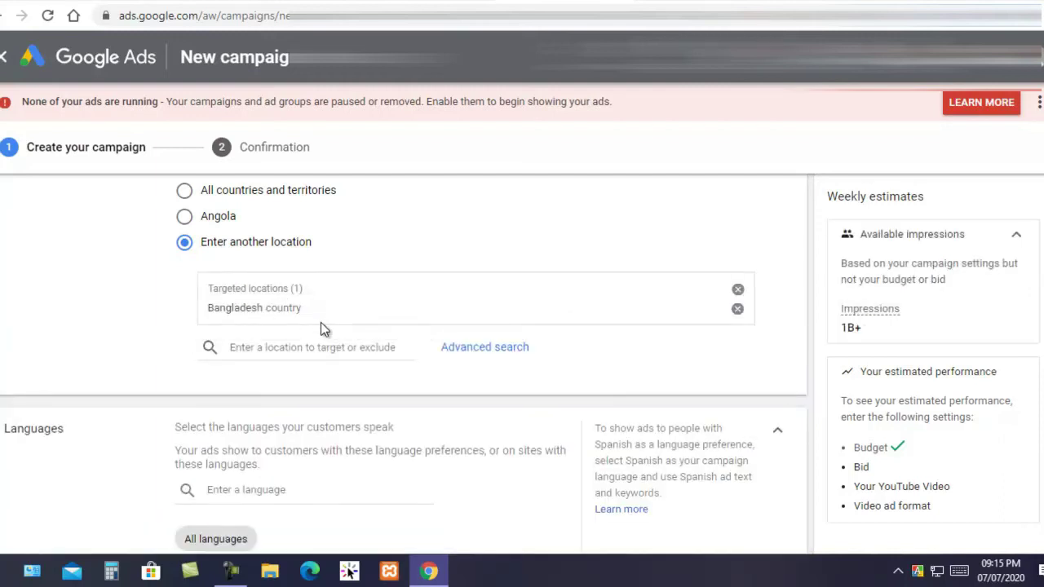
Select Bengali as the campaign's target language in place of all languages
scroll(320, 322, down, 2)
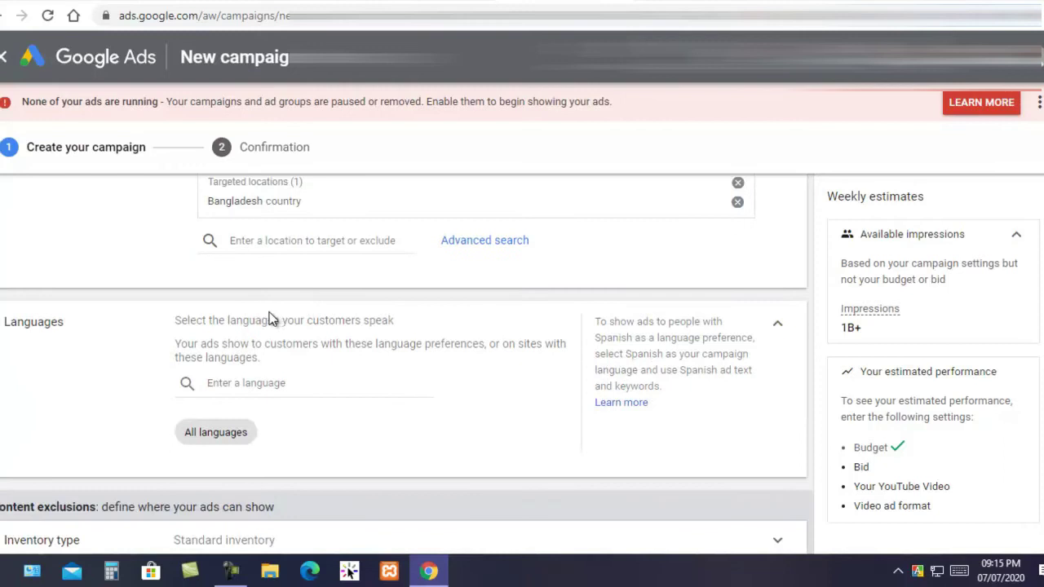
scroll(269, 319, down, 1)
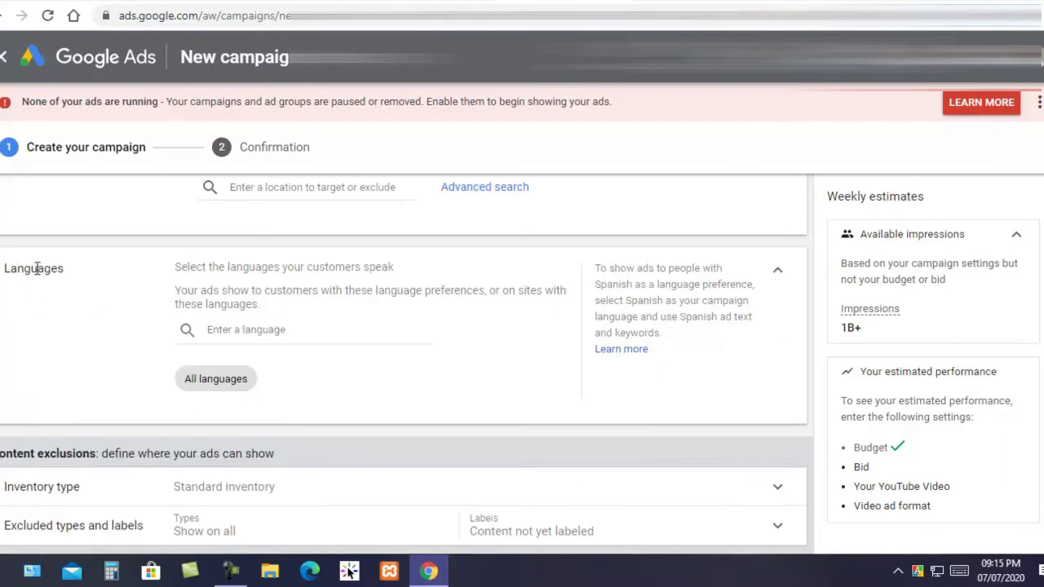
click(251, 328)
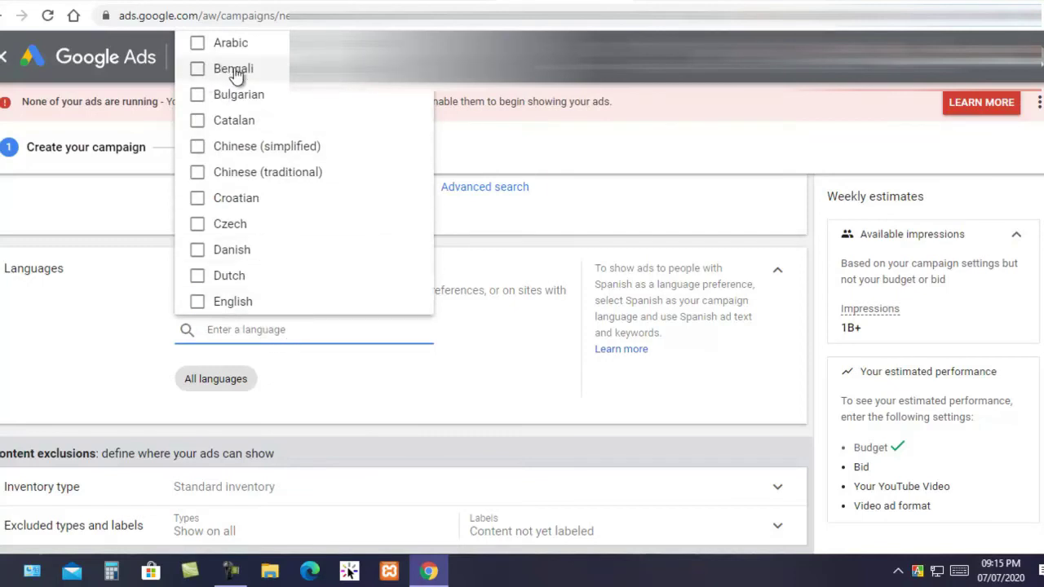
click(200, 70)
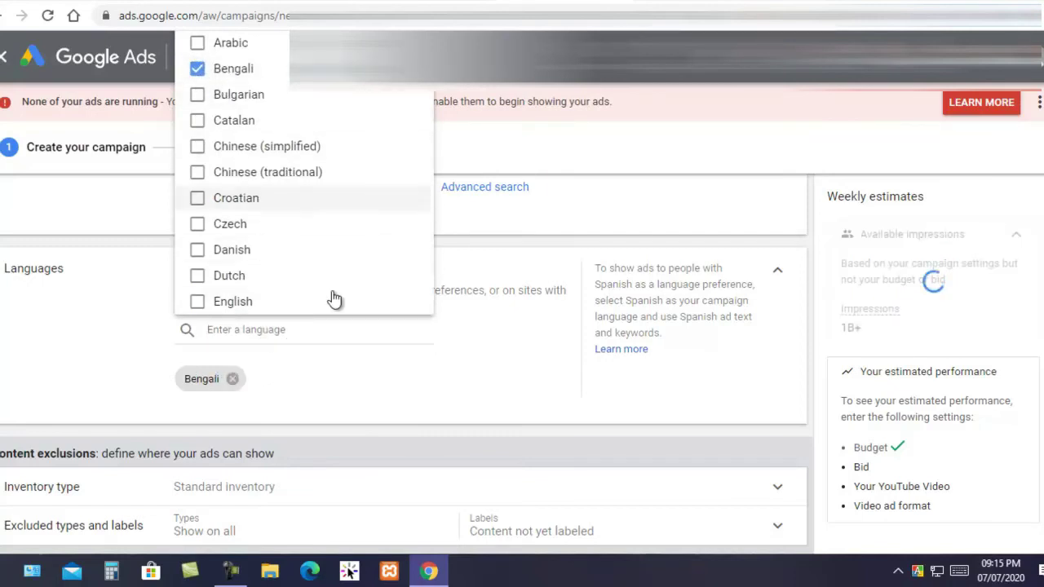
click(128, 363)
Change the campaign's inventory type to Expanded inventory under content exclusions
scroll(224, 334, down, 2)
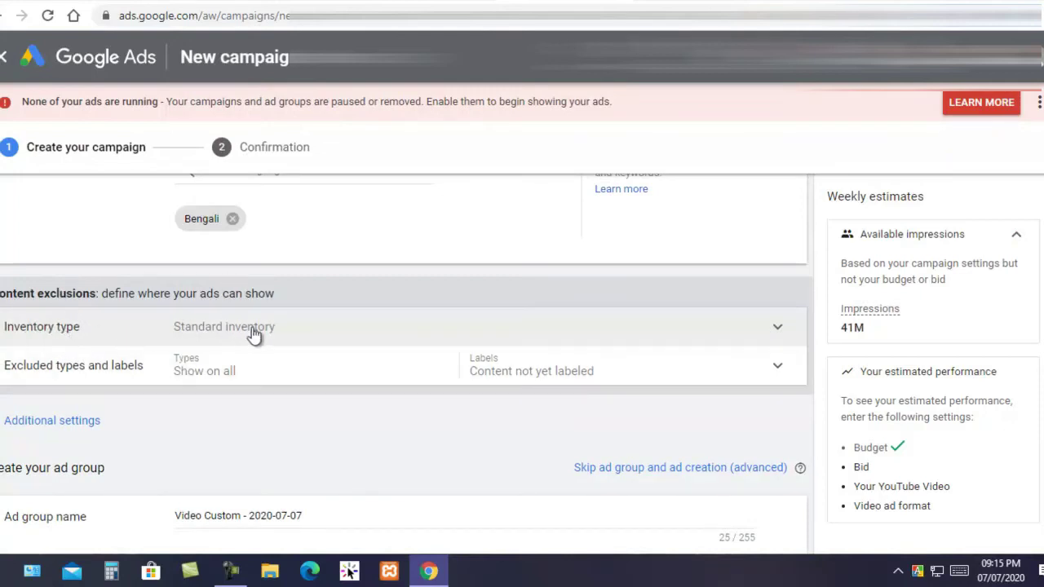
click(222, 326)
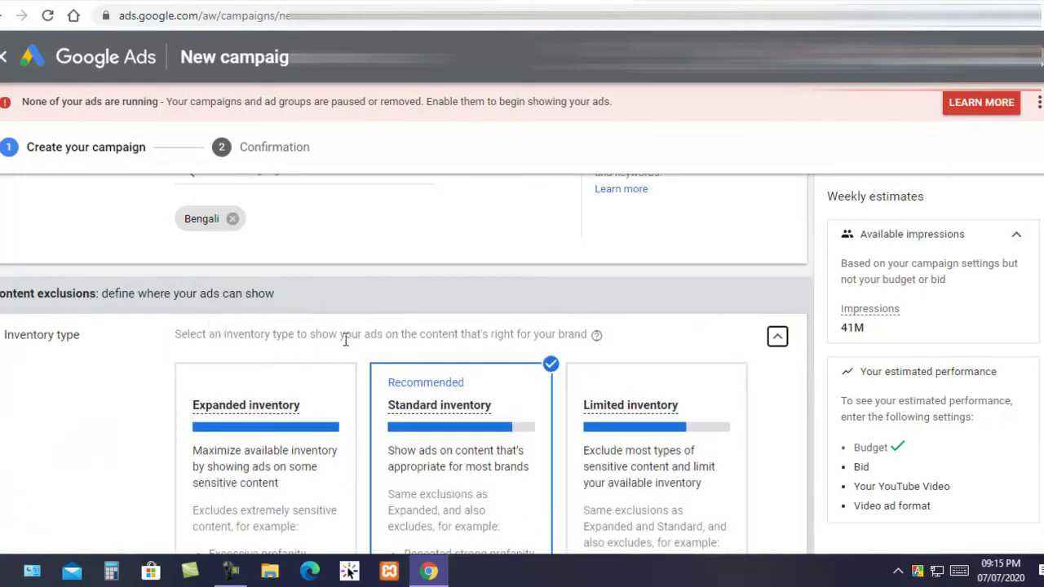
scroll(370, 262, down, 3)
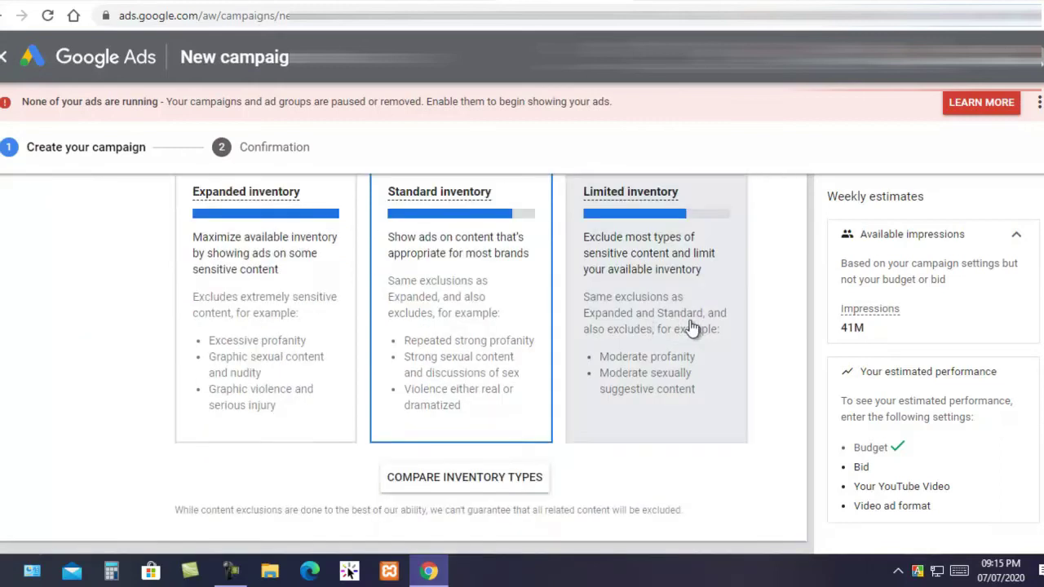
click(257, 334)
scroll(345, 378, down, 2)
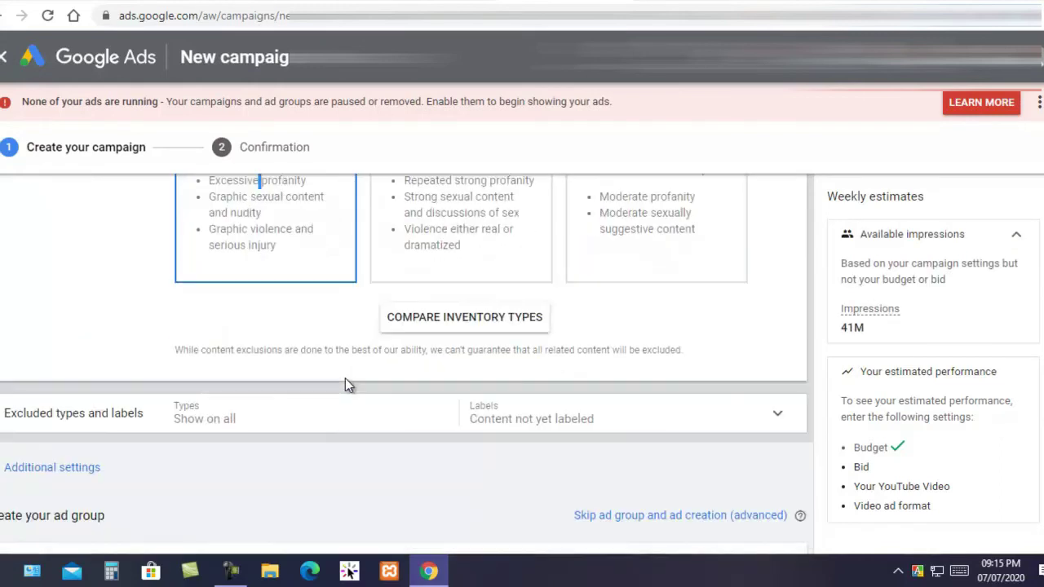
In the excluded types and labels, stop excluding content not yet labeled, and exclude embedded YouTube videos and live streaming videos
scroll(345, 387, down, 1)
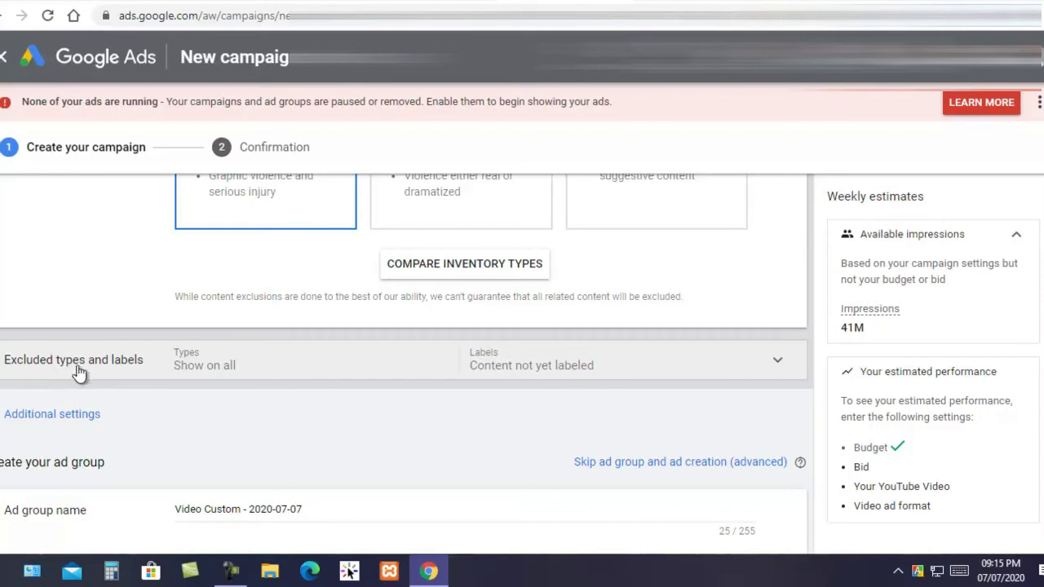
click(178, 375)
scroll(361, 282, down, 3)
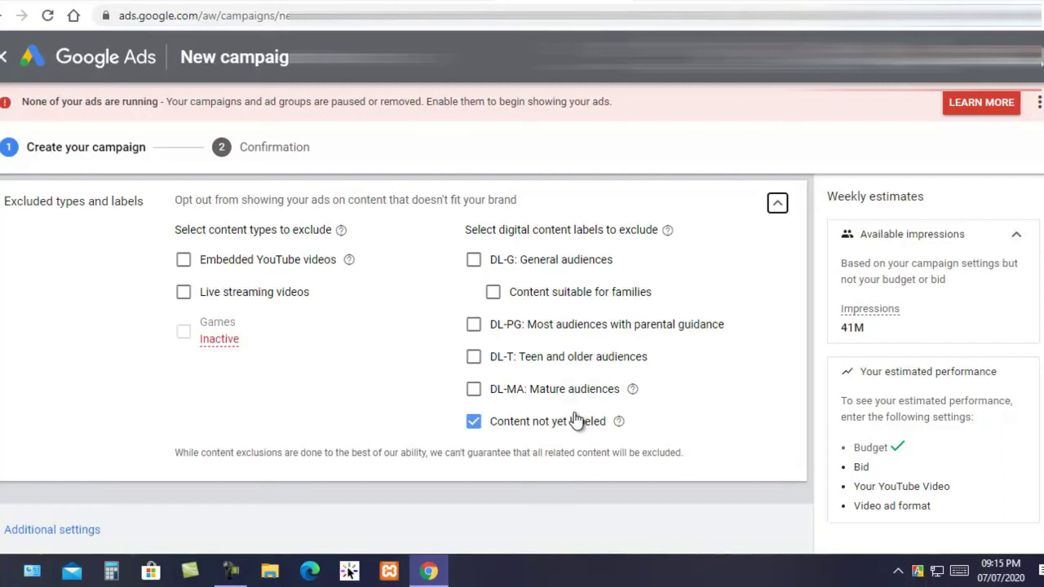
click(475, 427)
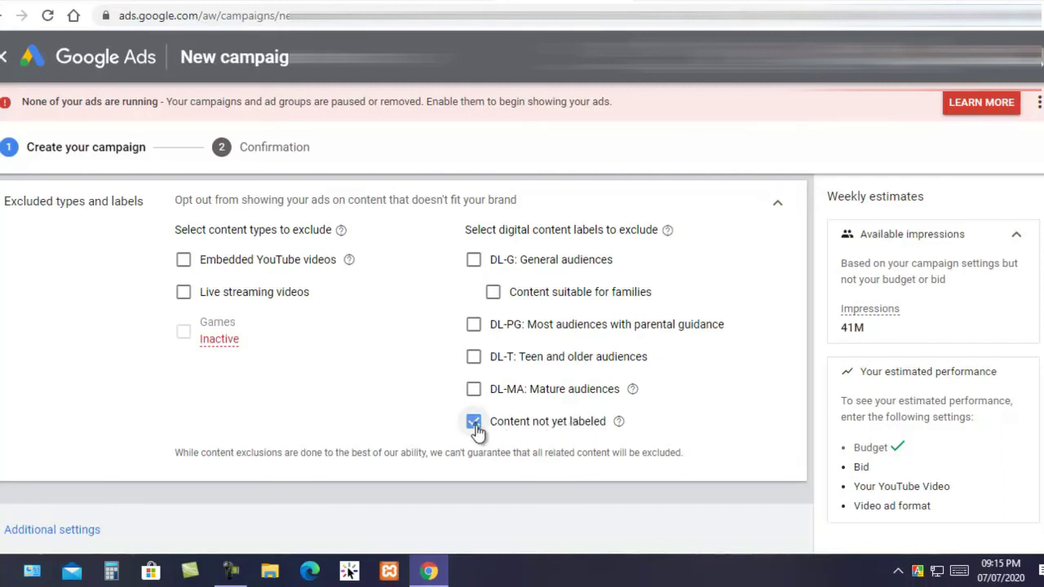
click(185, 260)
click(185, 293)
In the campaign's additional settings, set specific device targeting to mobile phones only, removing TV screens, tablets and computers
scroll(410, 307, down, 3)
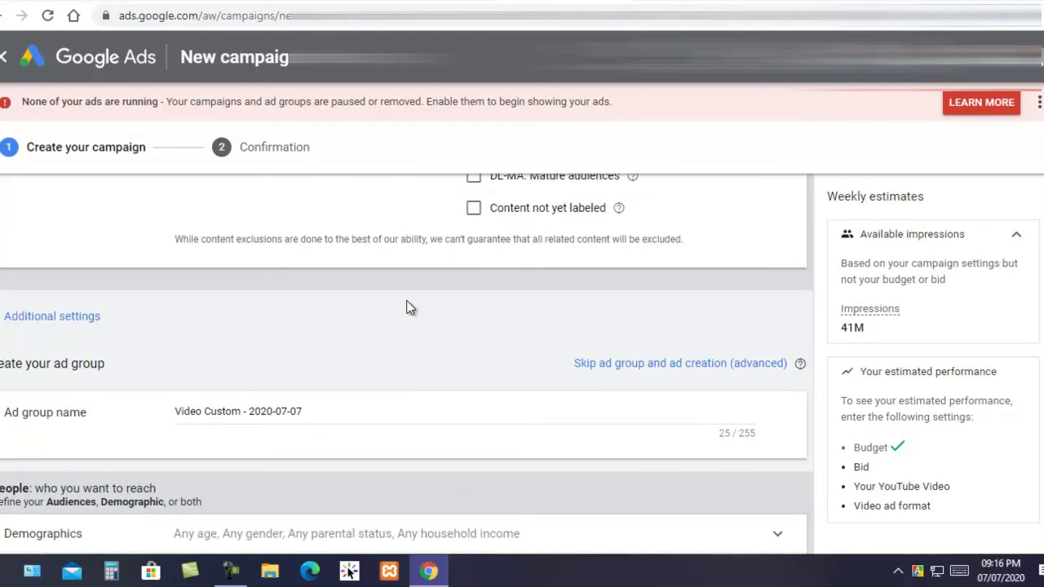
scroll(258, 244, down, 2)
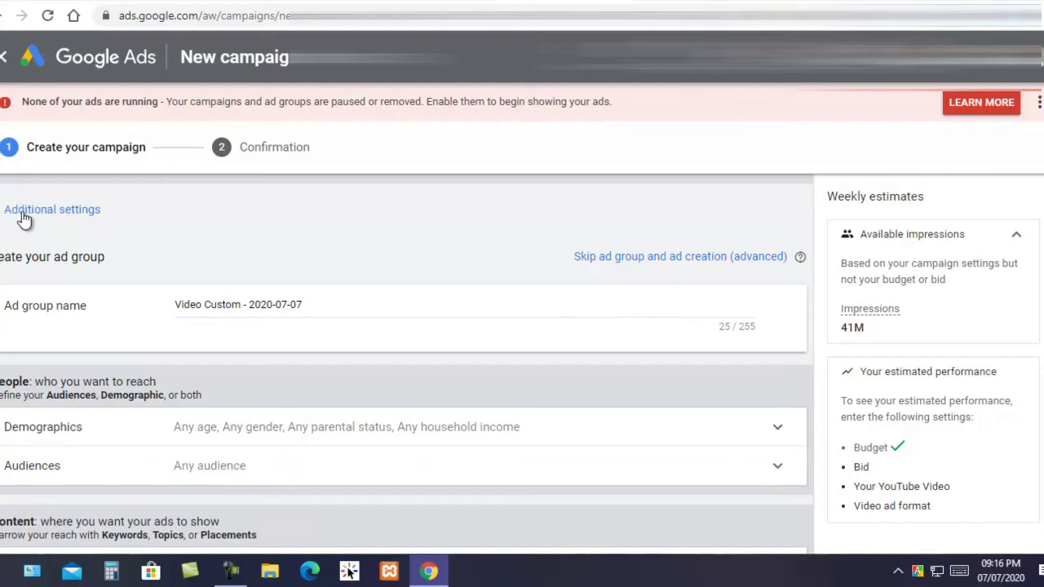
click(87, 219)
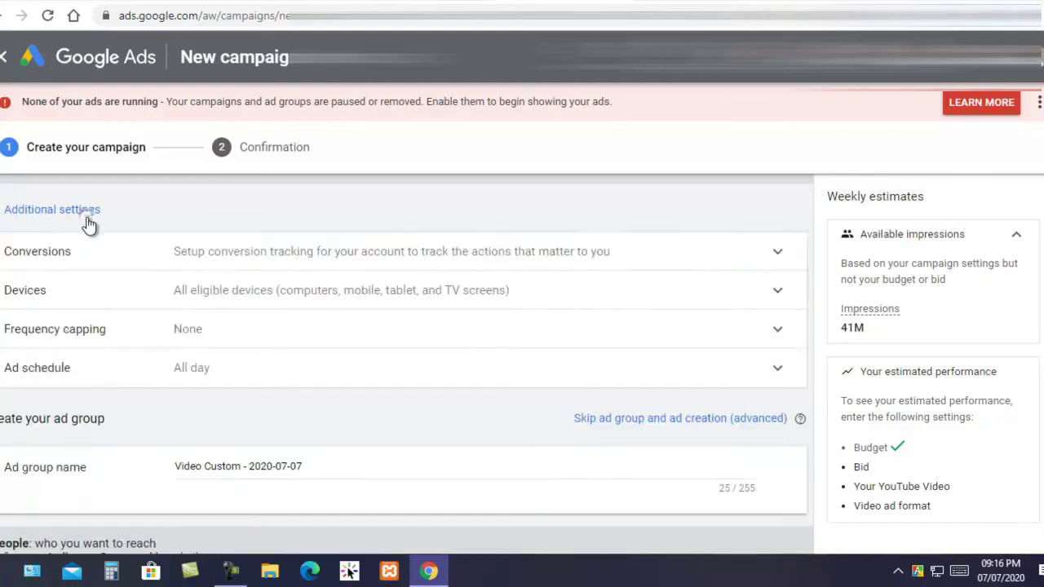
click(23, 298)
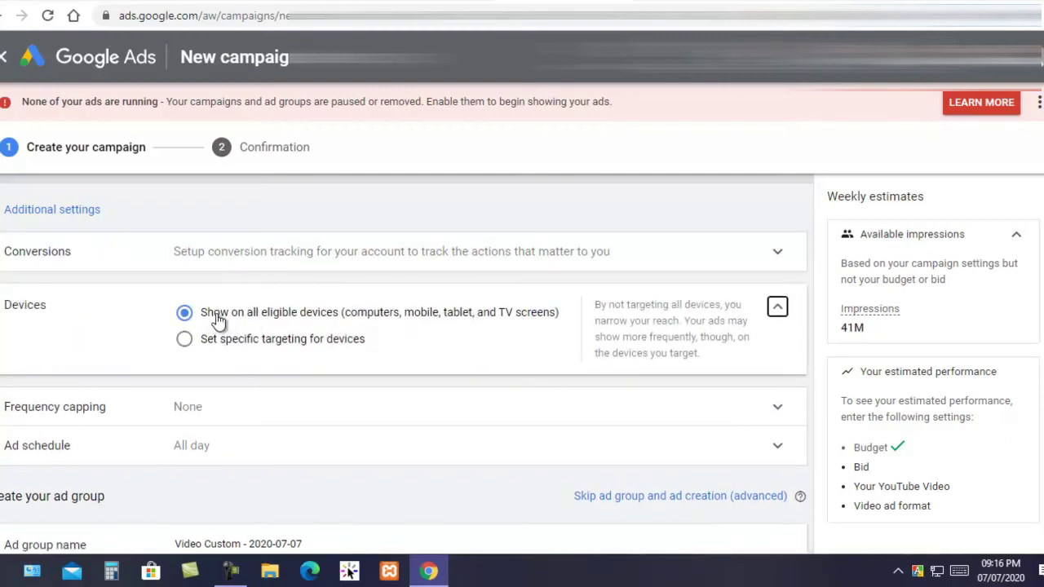
scroll(363, 204, down, 2)
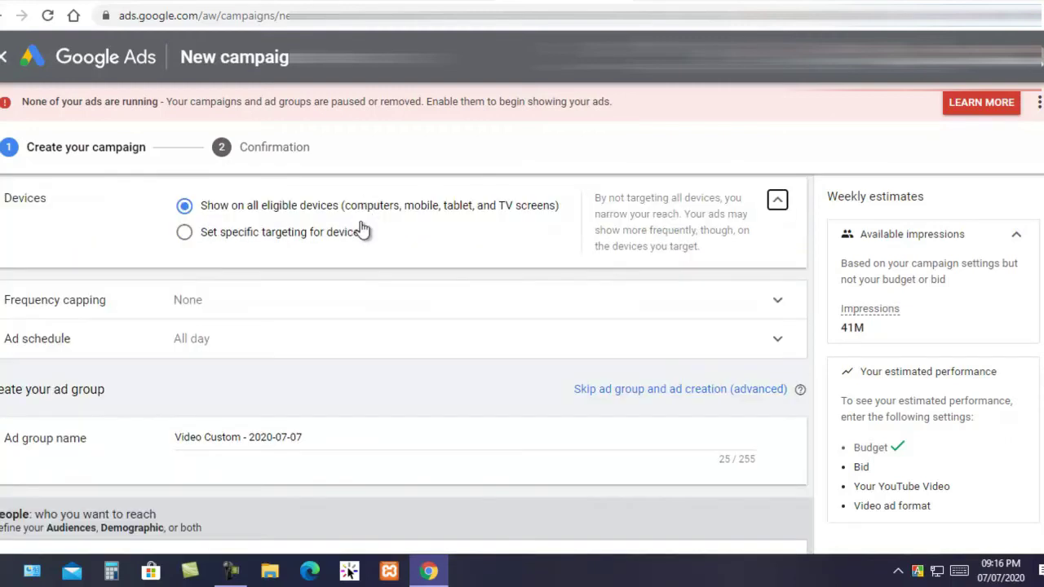
click(184, 234)
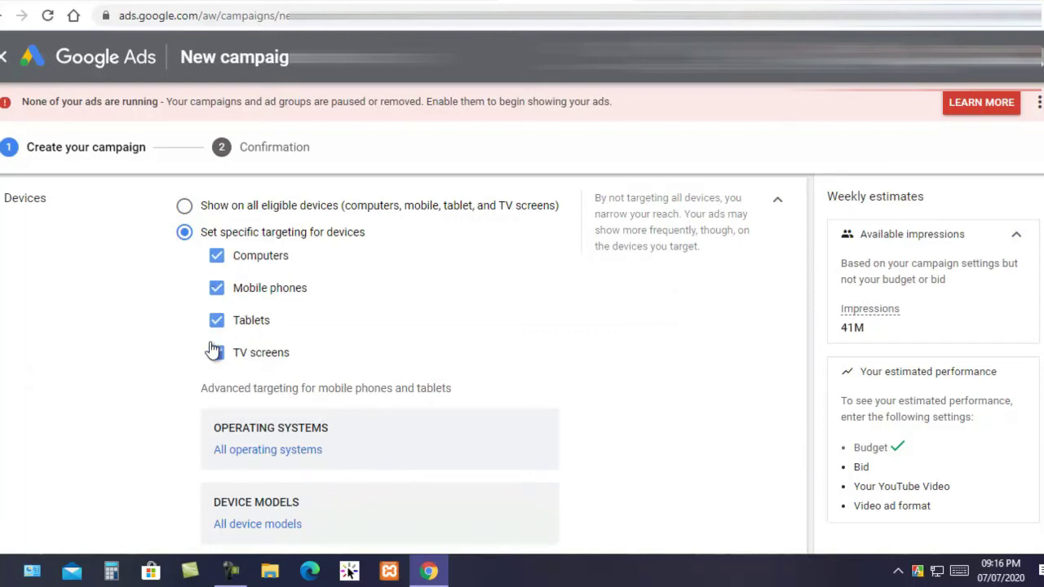
click(217, 354)
click(217, 322)
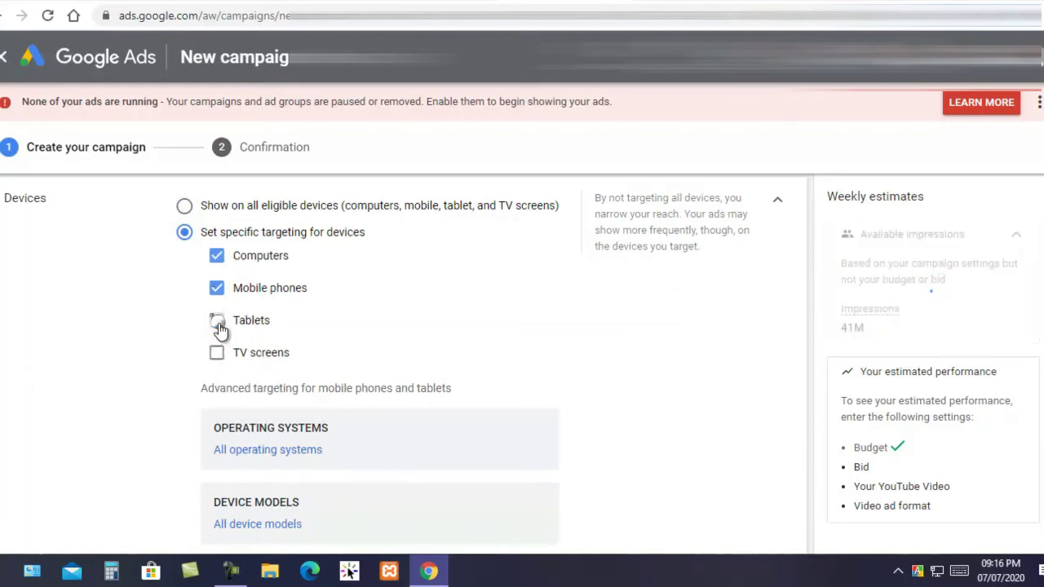
click(217, 257)
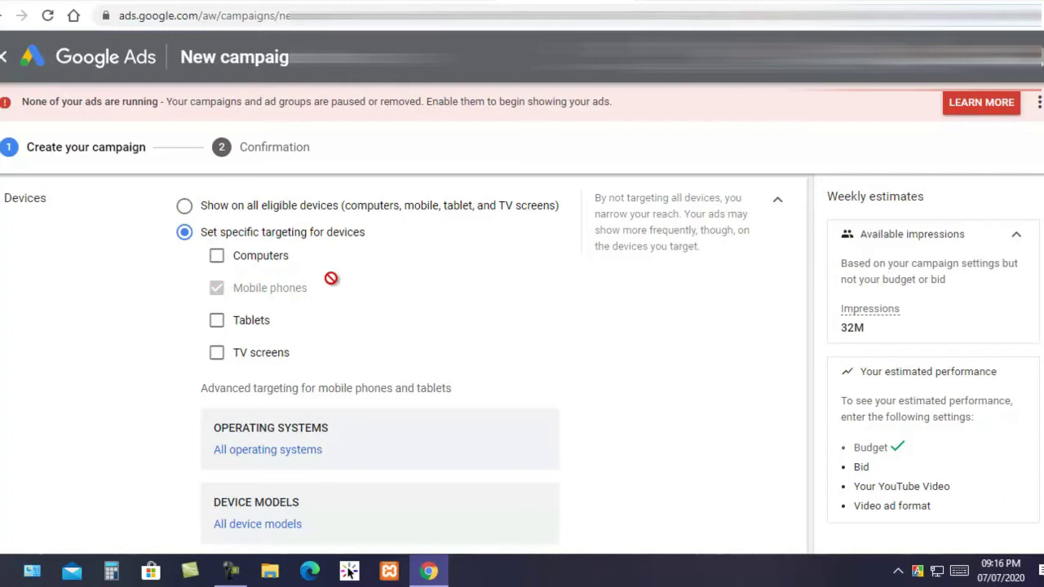
Enable the view frequency cap for the campaign and limit it to 1 view per month
scroll(331, 281, down, 3)
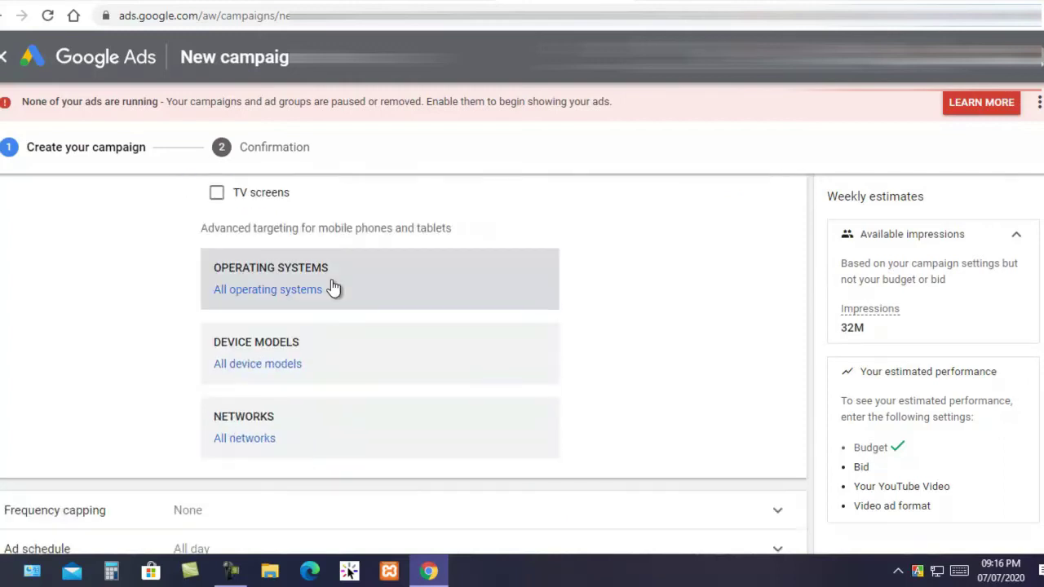
scroll(333, 287, down, 1)
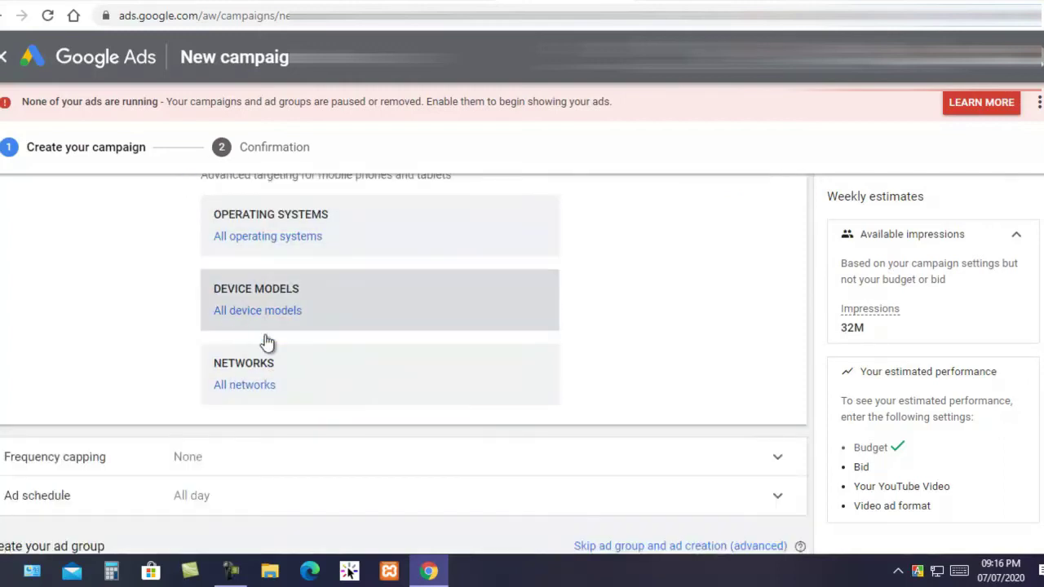
scroll(382, 325, down, 2)
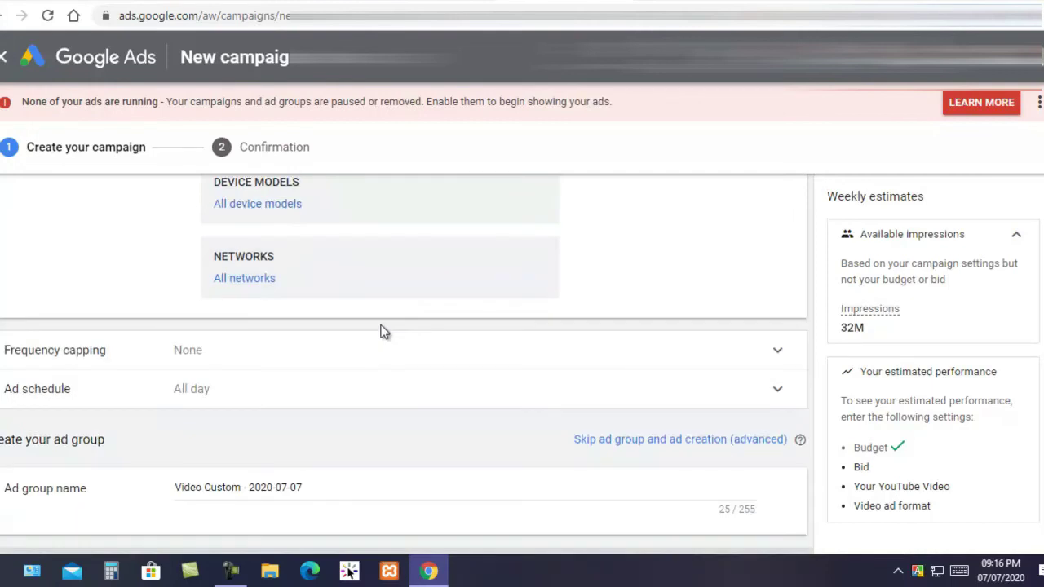
scroll(380, 331, down, 1)
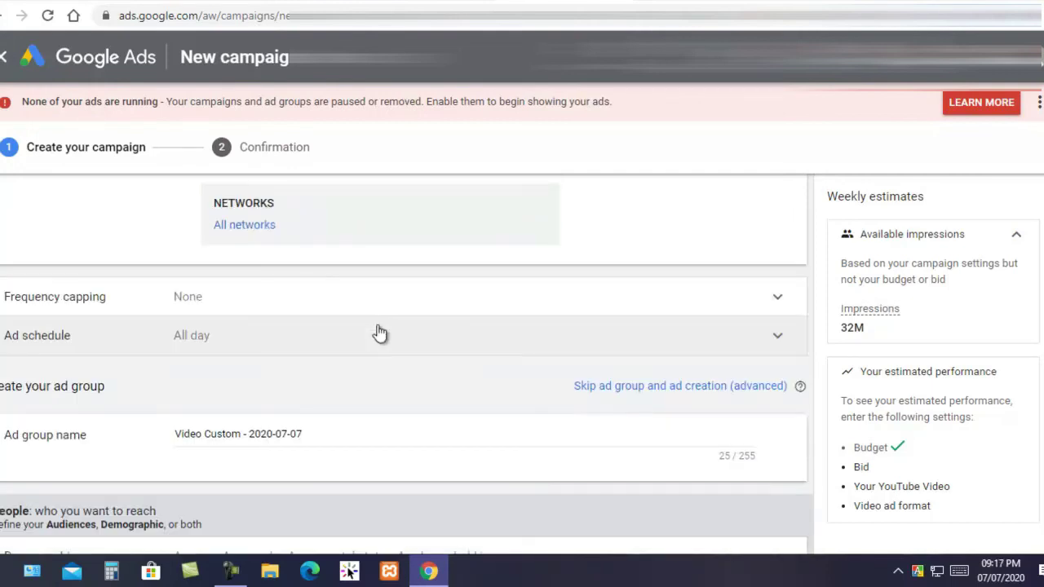
click(74, 297)
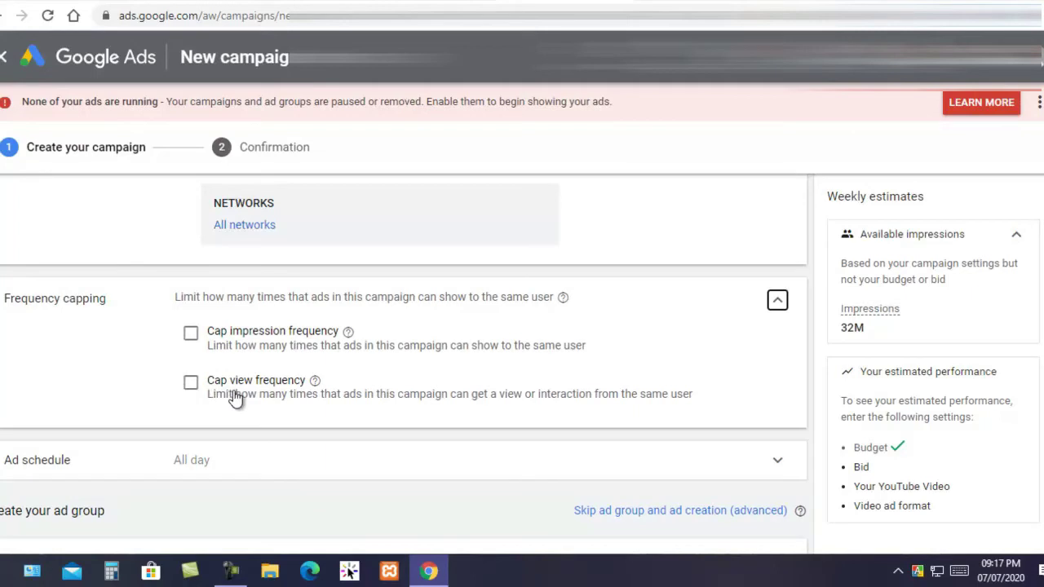
click(191, 385)
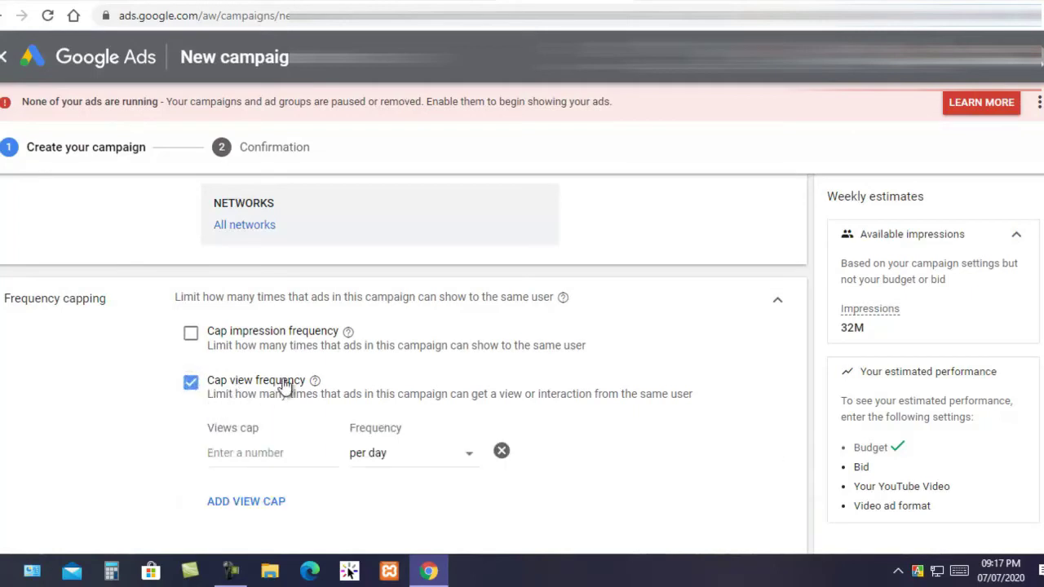
scroll(426, 349, down, 2)
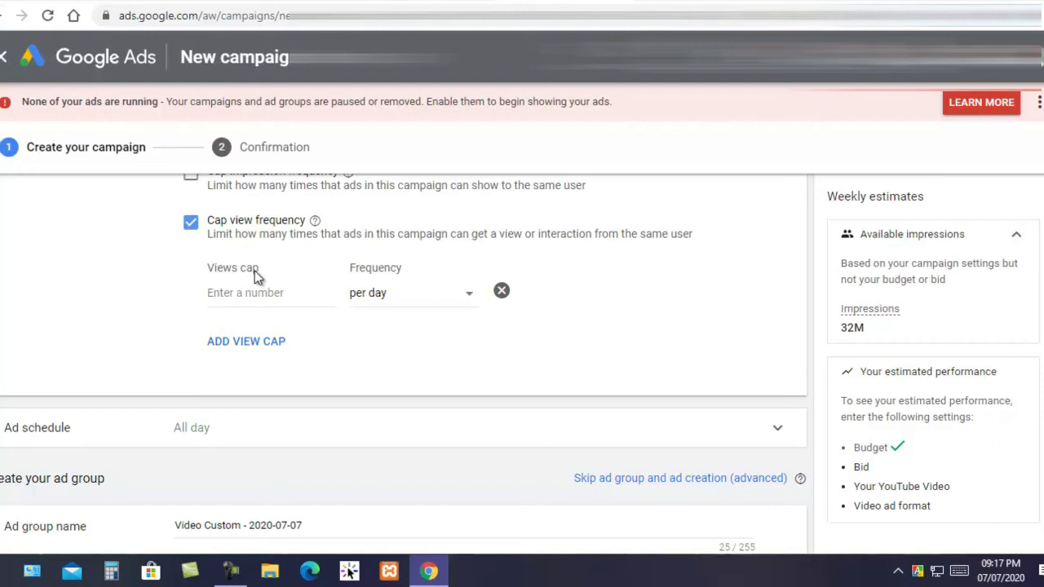
scroll(250, 277, down, 1)
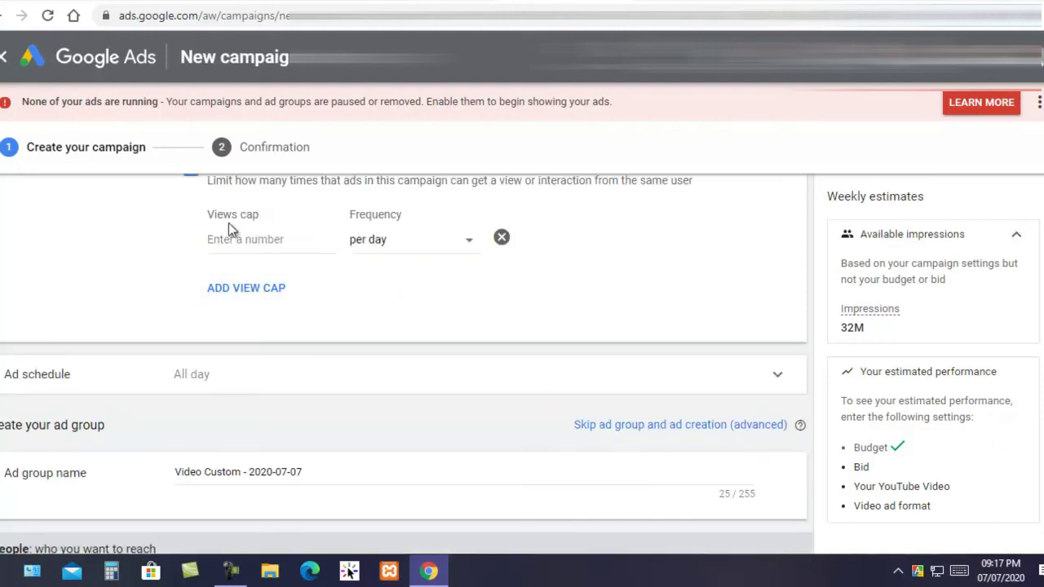
click(464, 242)
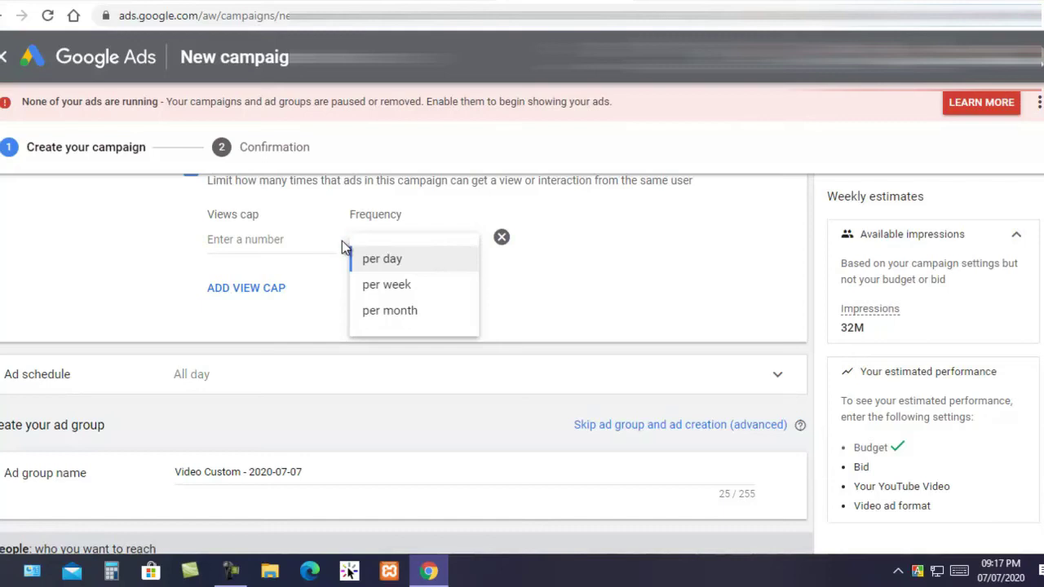
click(249, 240)
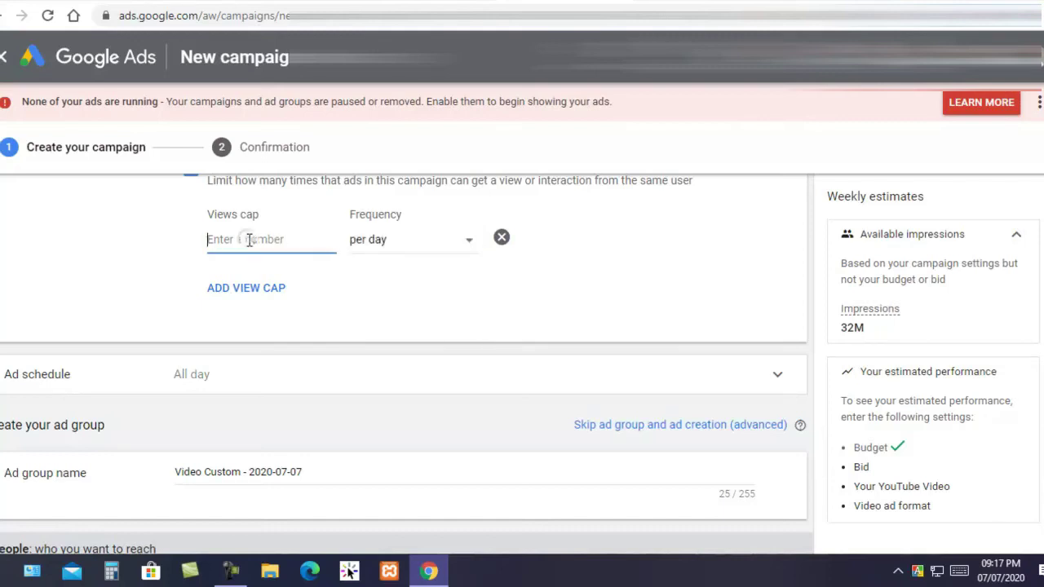
text(1)
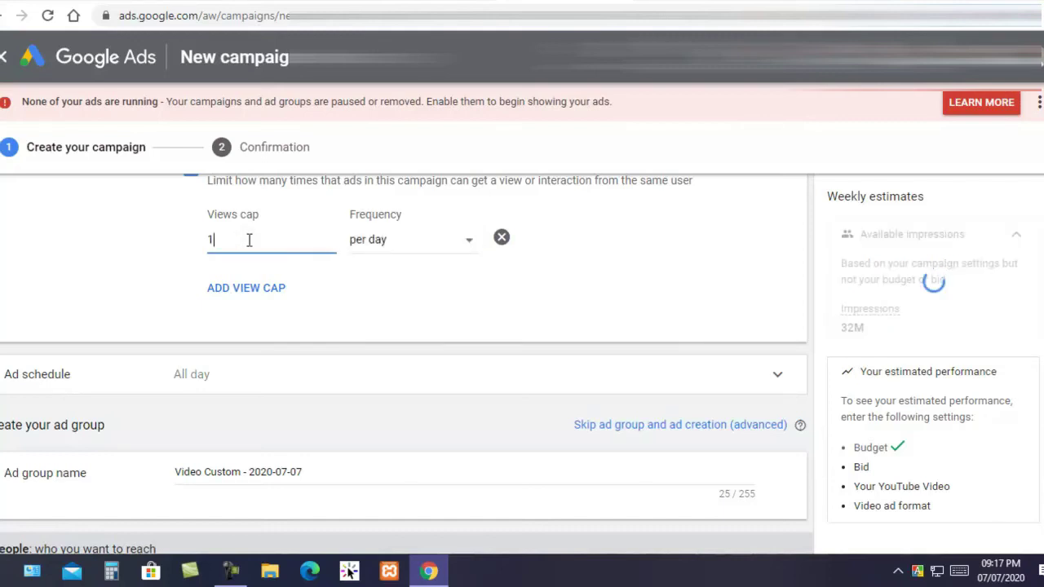
click(473, 249)
click(400, 314)
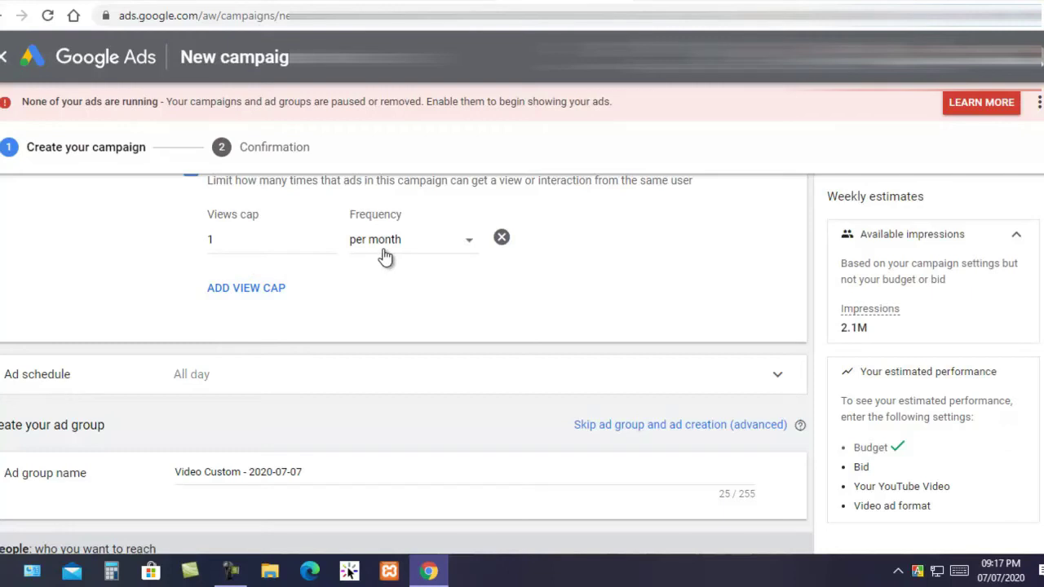
Open the ad schedule settings and examine their days and hours without changing them
scroll(384, 255, down, 2)
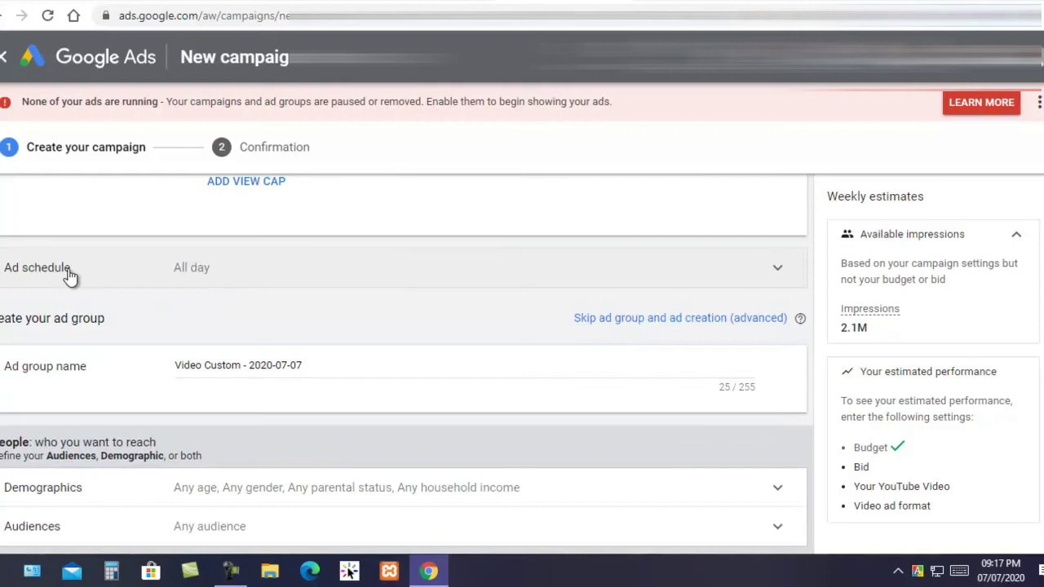
click(42, 267)
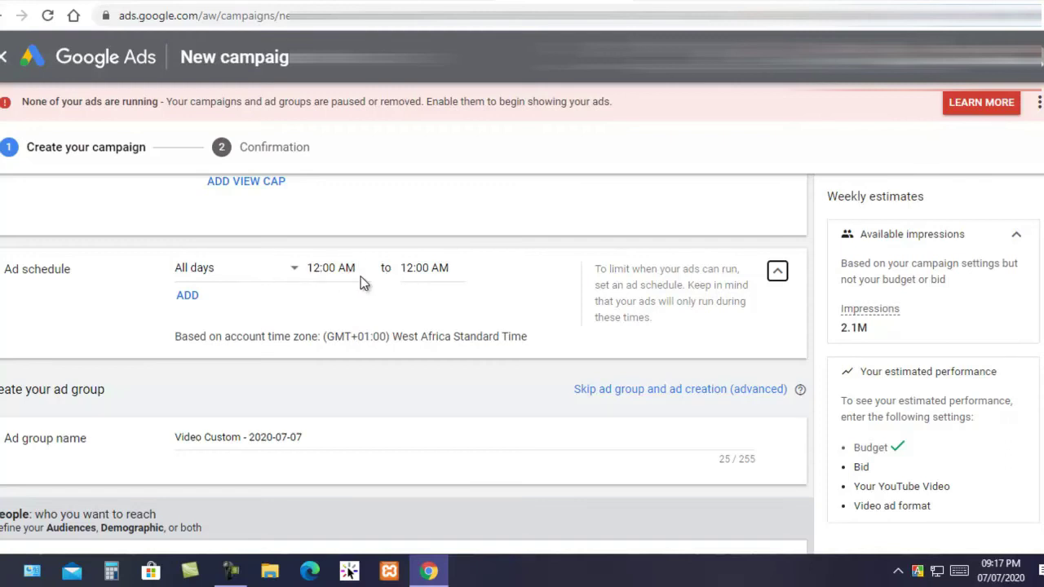
scroll(461, 281, down, 1)
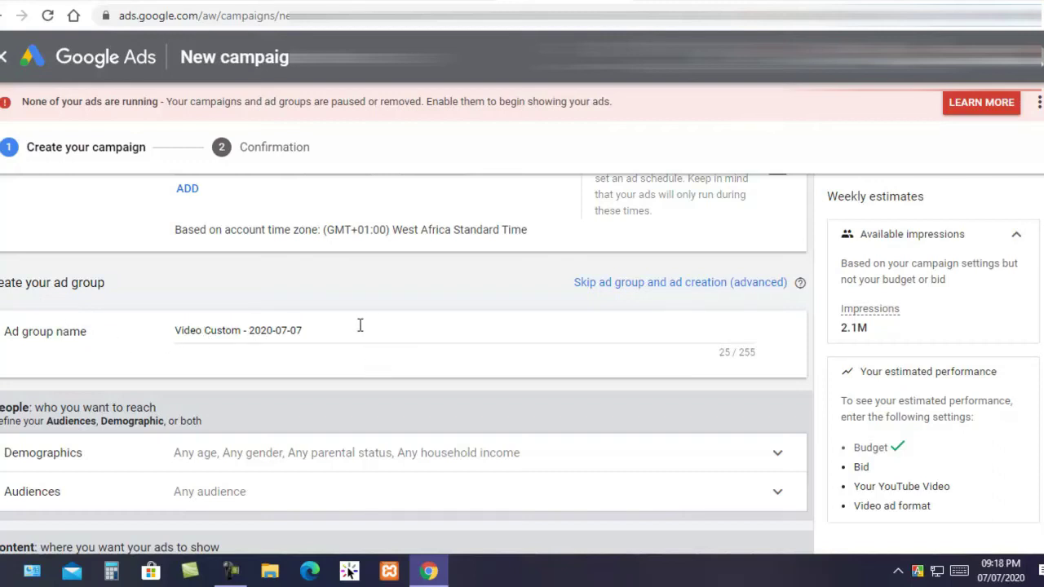
scroll(358, 324, down, 1)
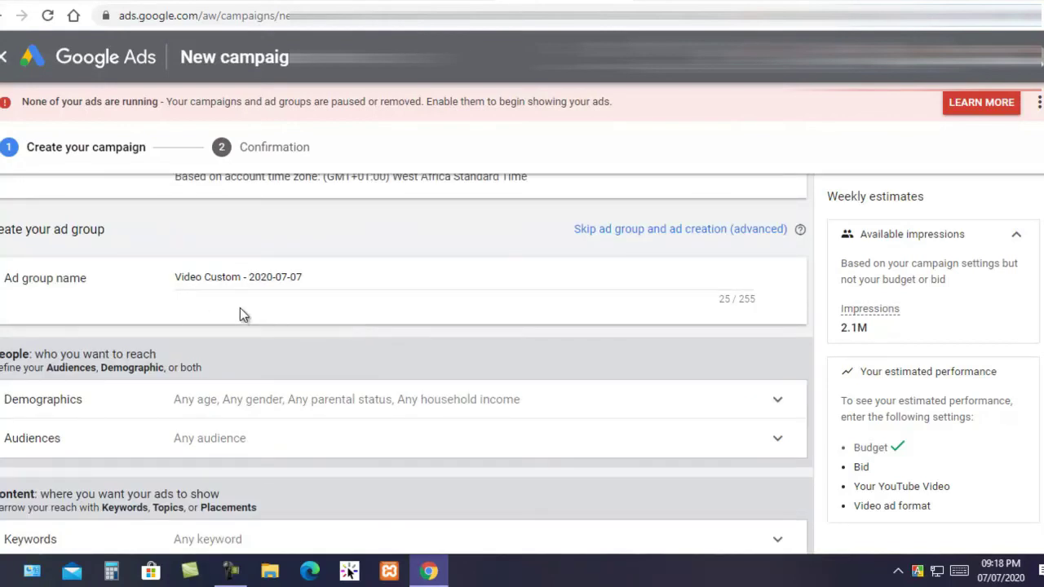
In the ad group's demographics, exclude the age groups 45 - 54, 55 - 64, 65+ and Unknown
scroll(241, 310, up, 1)
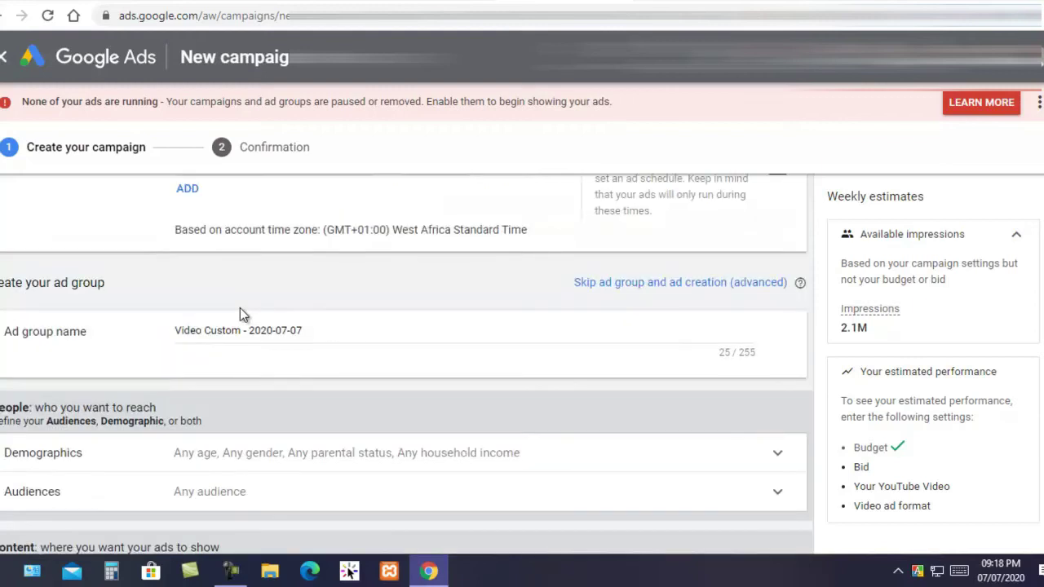
scroll(67, 326, down, 2)
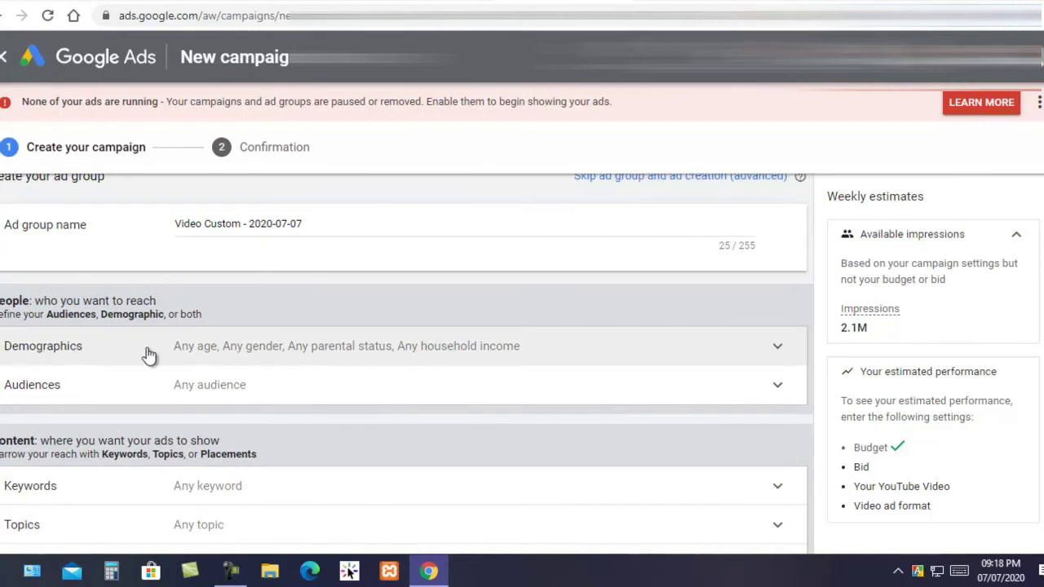
click(234, 352)
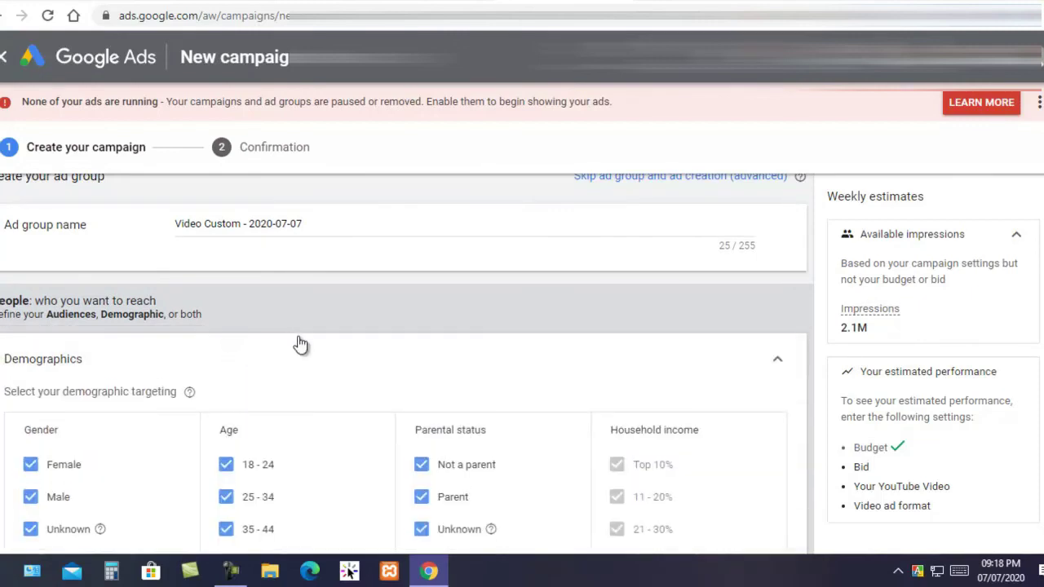
scroll(331, 305, down, 3)
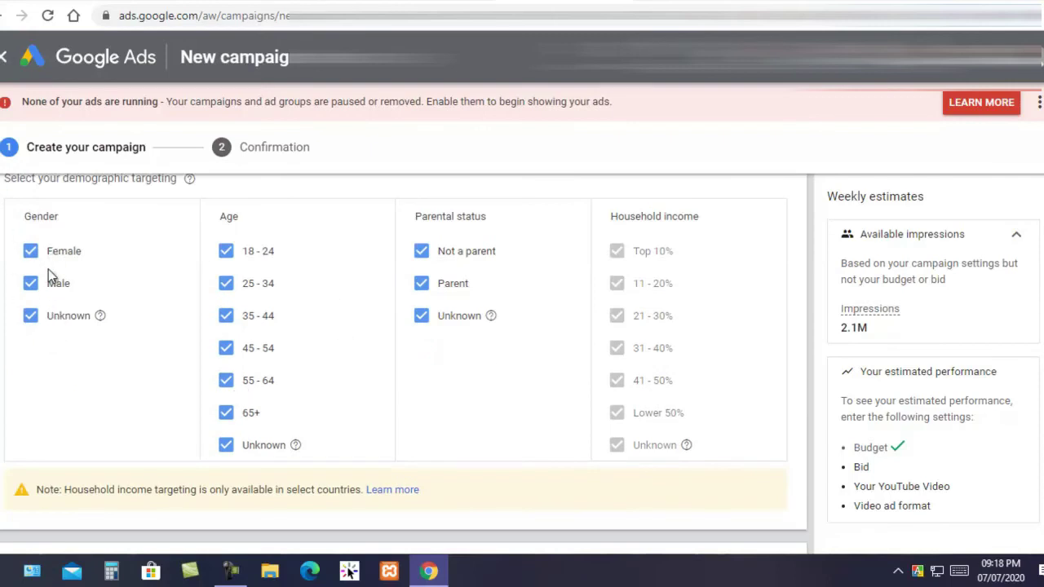
click(226, 447)
click(226, 415)
click(227, 380)
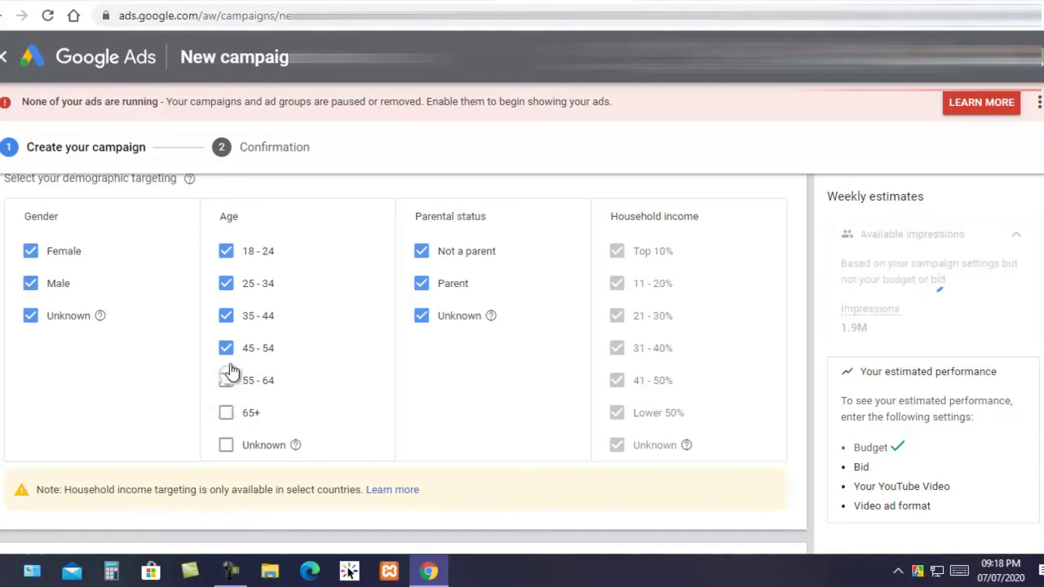
click(226, 348)
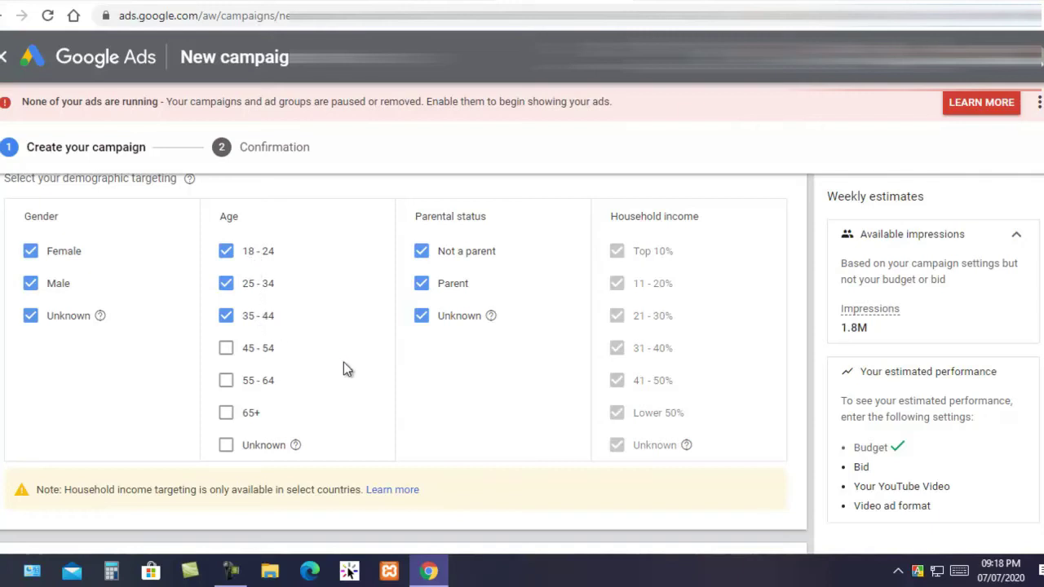
Target the recently selected affinity audiences Social Media Enthusiasts and Technology in the ad group
scroll(323, 332, down, 2)
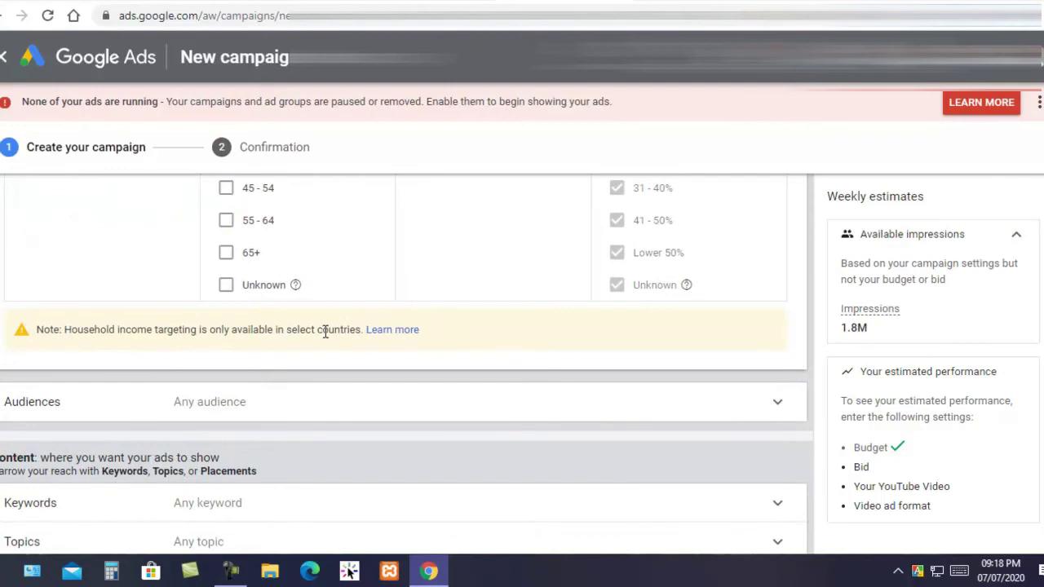
scroll(325, 335, down, 1)
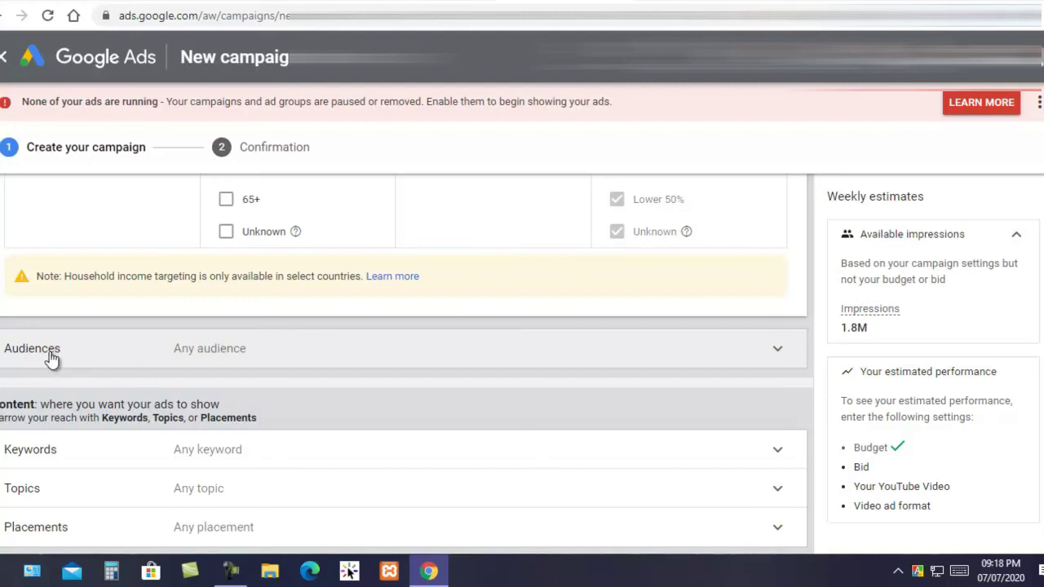
click(209, 349)
scroll(356, 350, down, 1)
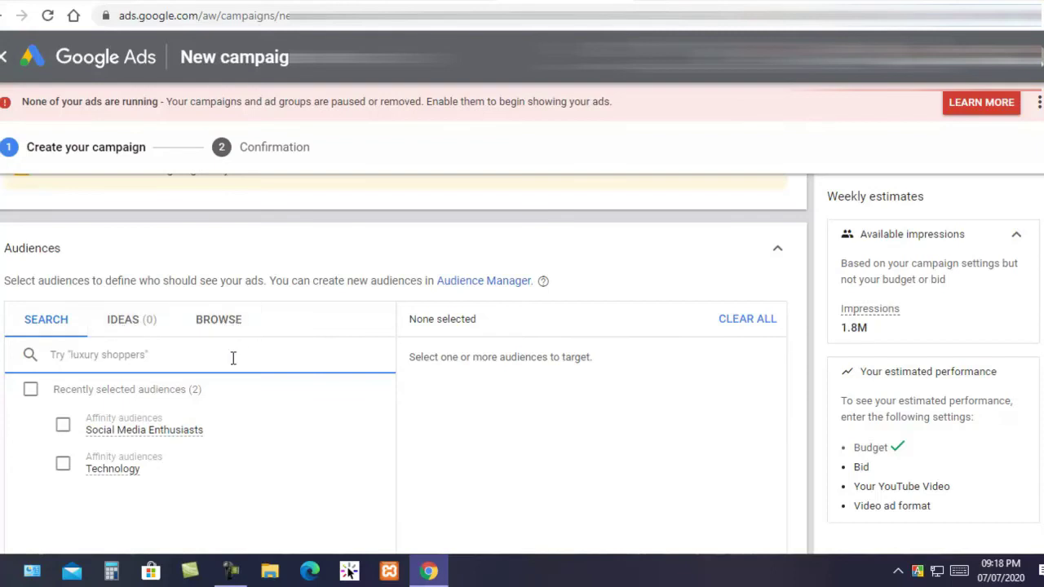
drag(103, 442, 57, 369)
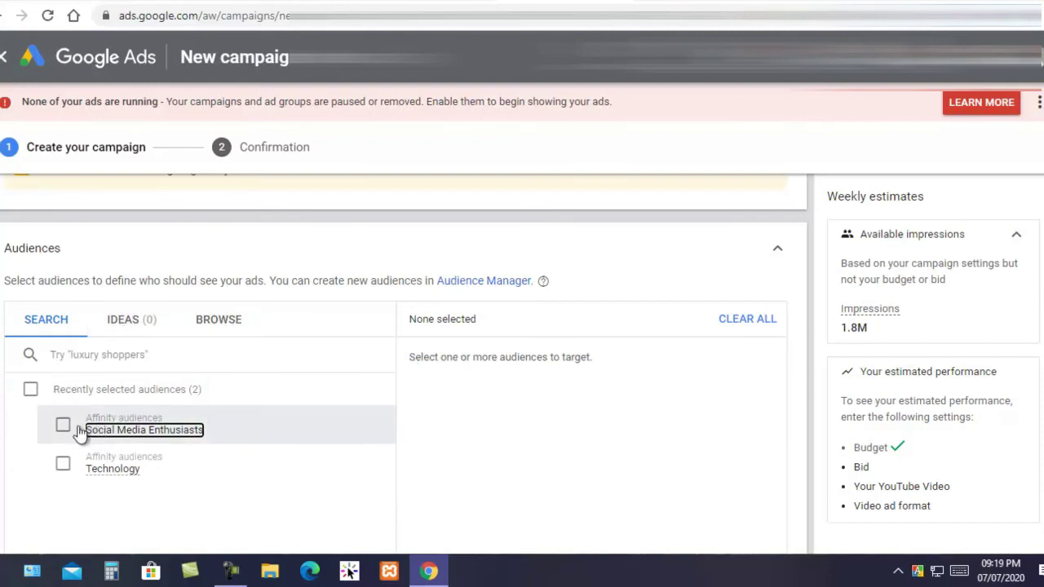
click(58, 354)
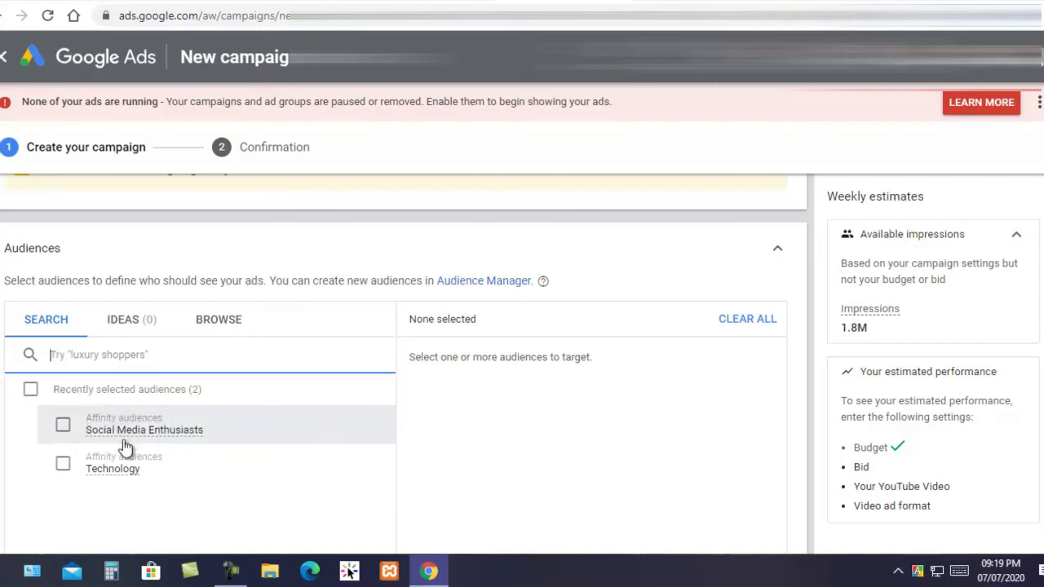
click(63, 425)
click(63, 464)
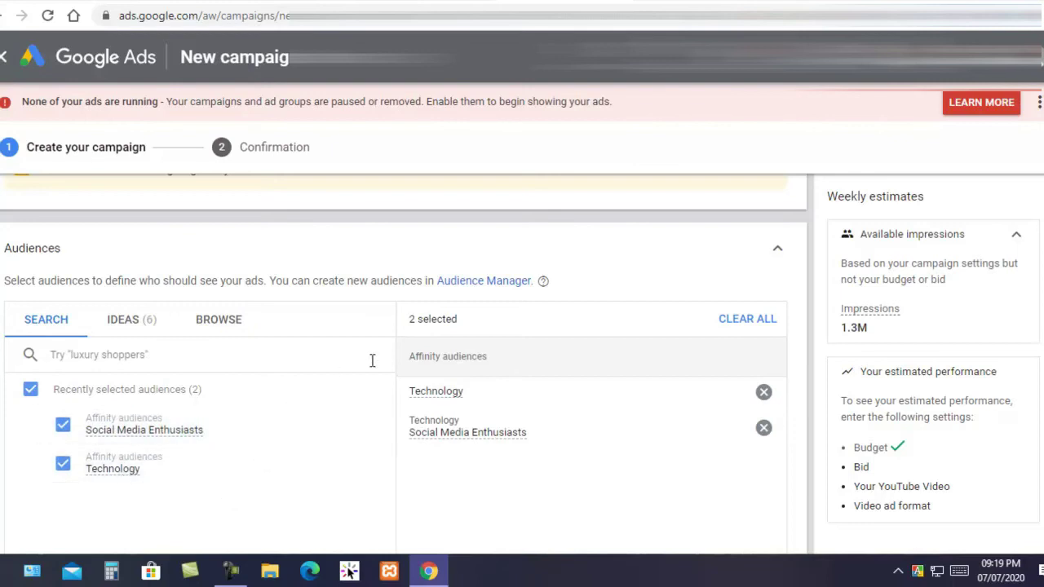
Leave keywords, topics and placements unrestricted and set the ad group's maximum CPV bid to $0.03
scroll(373, 364, down, 2)
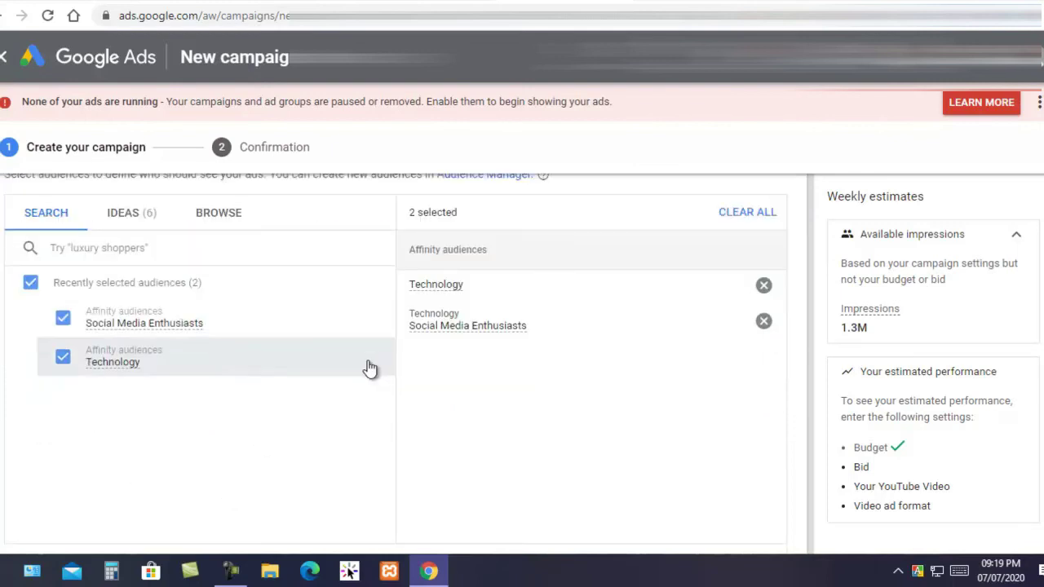
scroll(371, 367, down, 4)
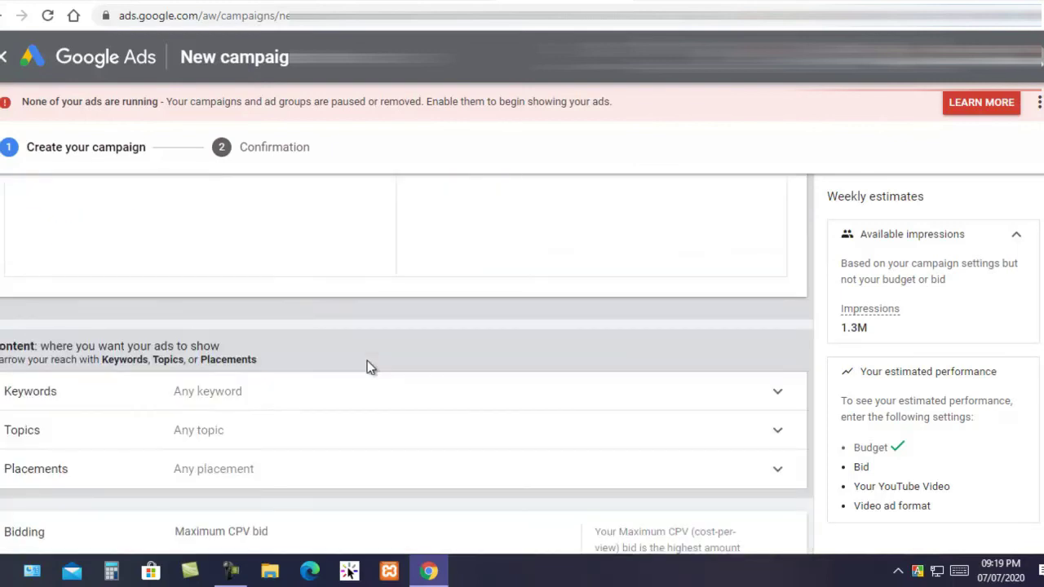
scroll(366, 366, down, 1)
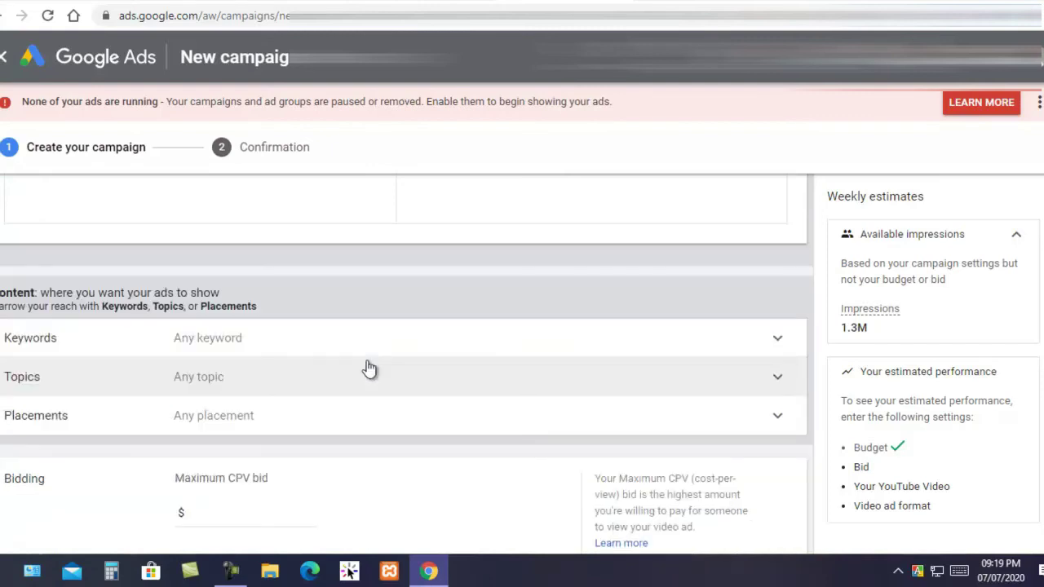
scroll(245, 350, down, 2)
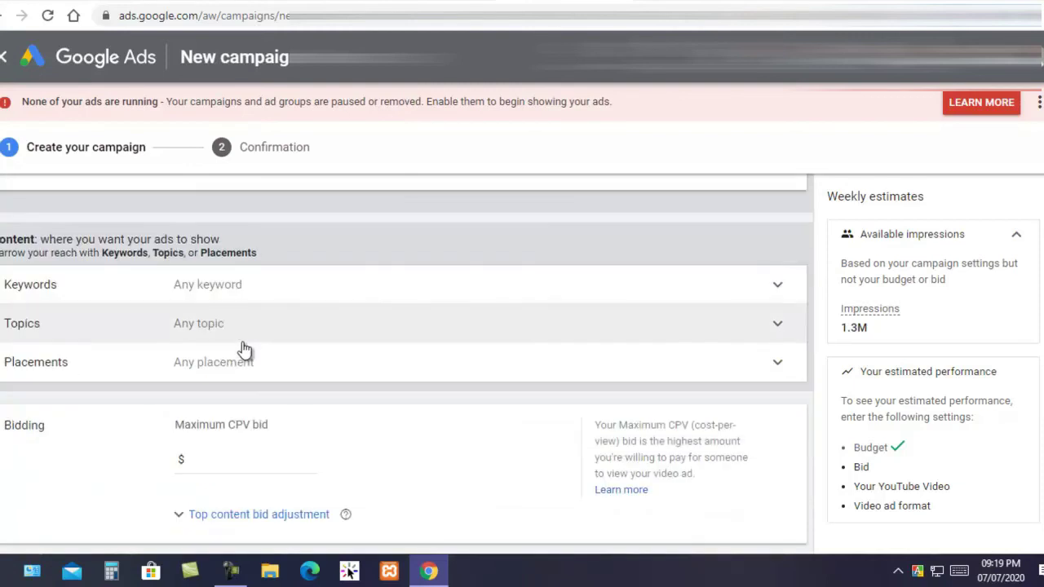
scroll(241, 345, down, 1)
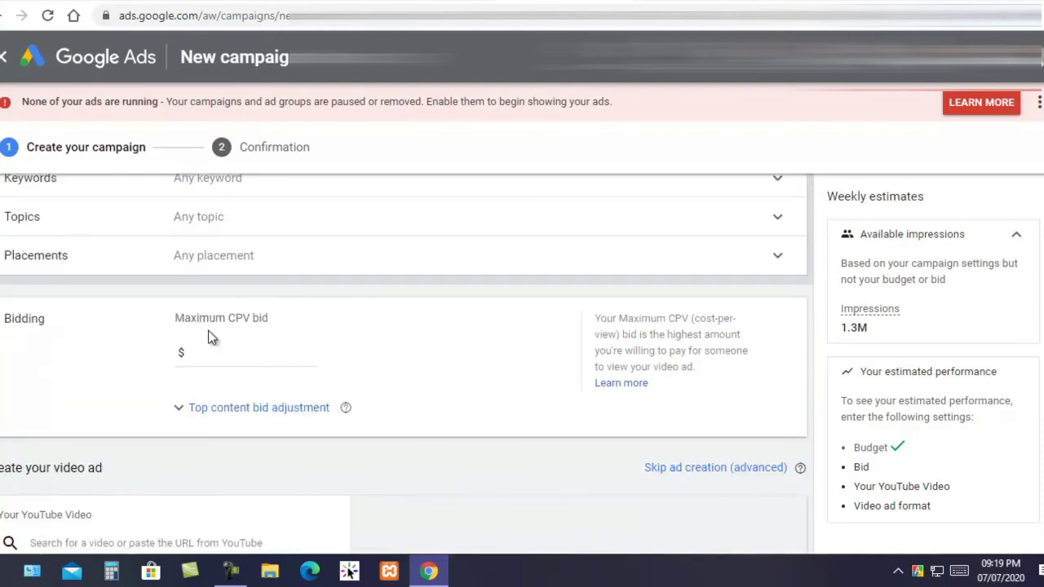
click(210, 351)
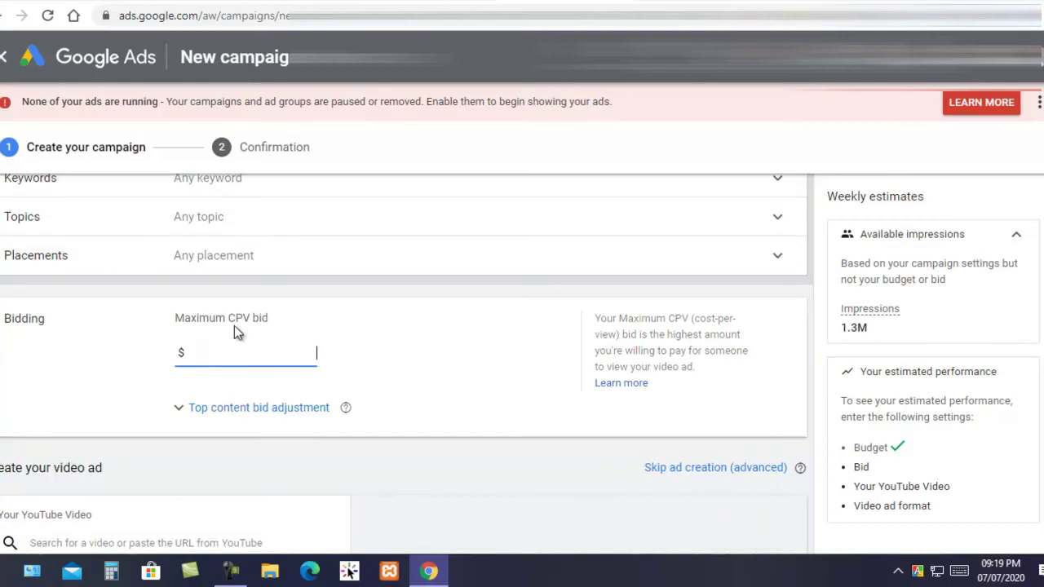
click(283, 355)
text(0.03)
mouse_move(345, 409)
scroll(305, 350, up, 1)
scroll(319, 368, down, 2)
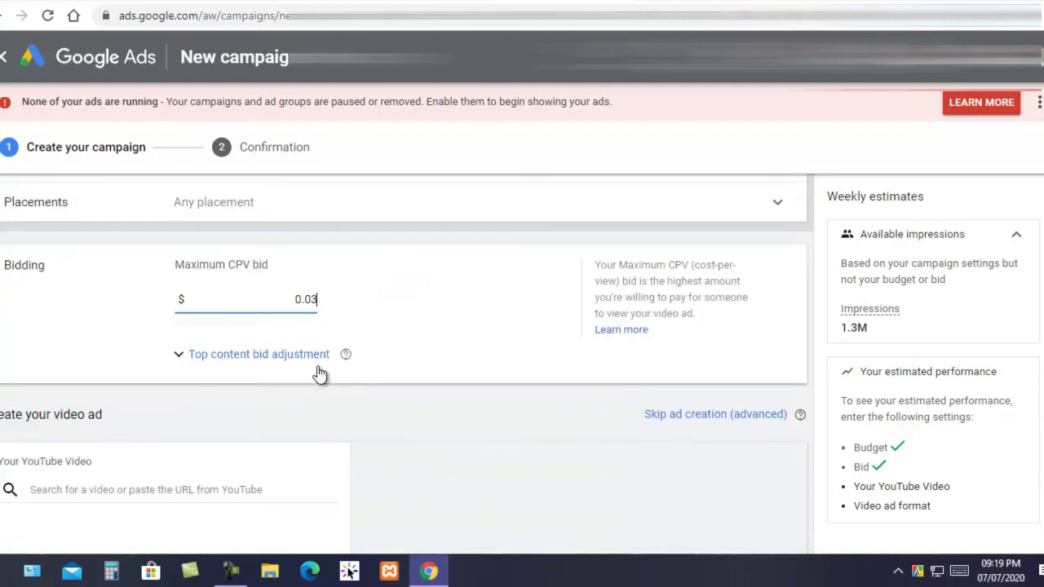
Switch to the channel's uploads in YouTube Studio and find the video about the mouse left click not working
scroll(317, 372, down, 1)
scroll(316, 374, down, 1)
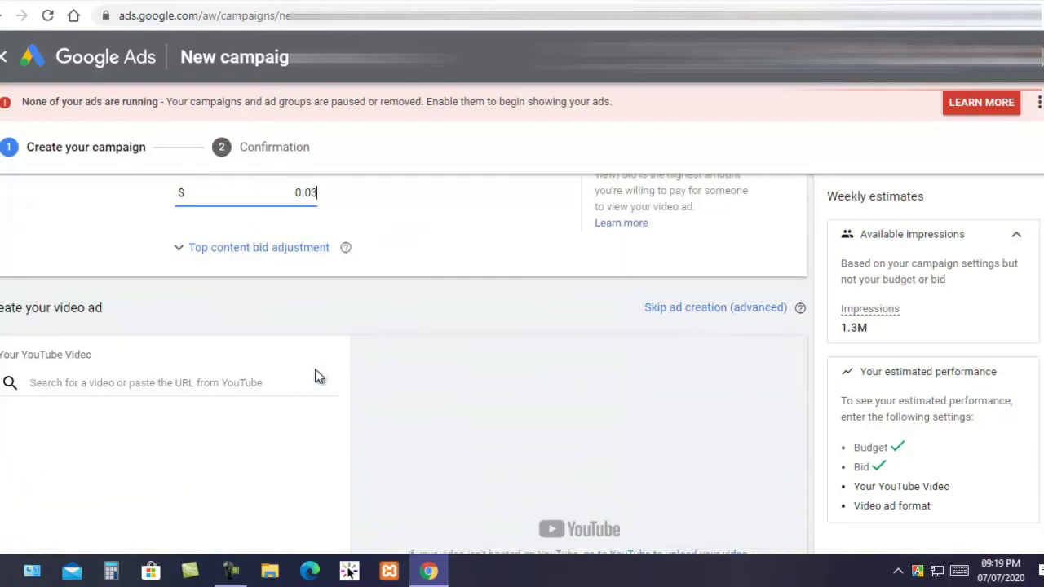
click(71, 382)
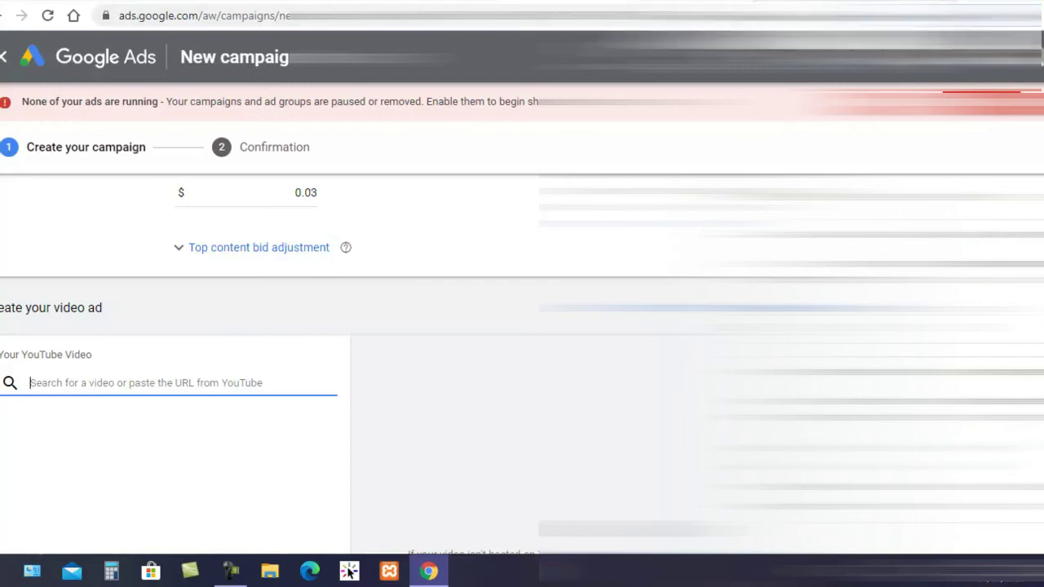
key(ctrl+Tab)
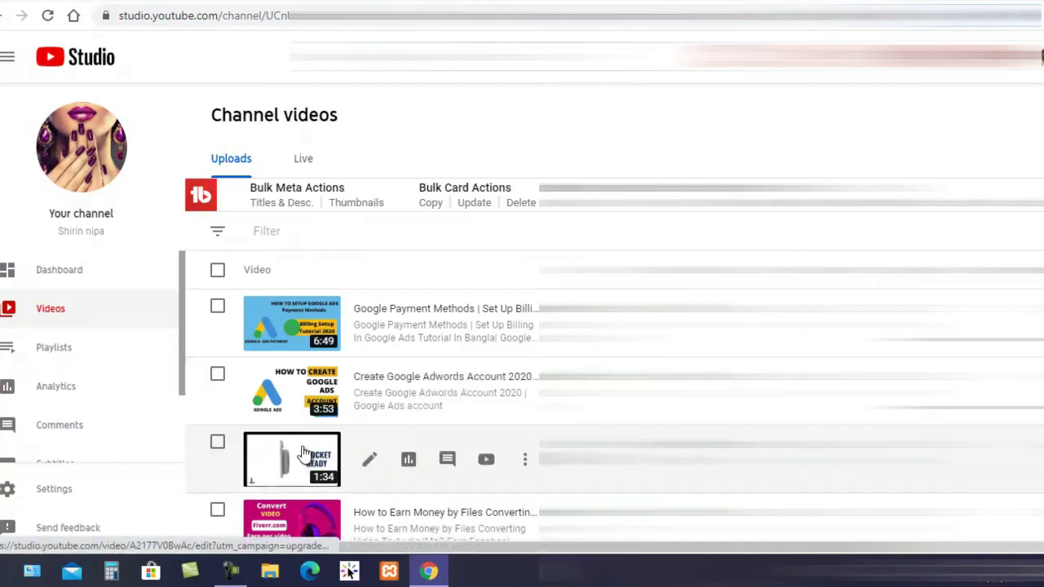
right_click(292, 396)
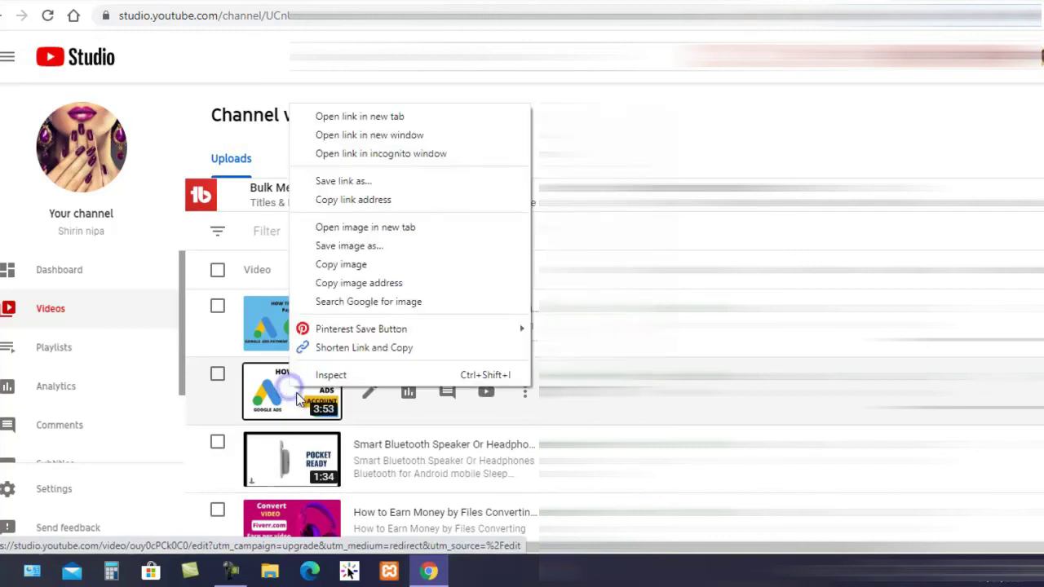
scroll(284, 415, down, 1)
scroll(283, 414, down, 5)
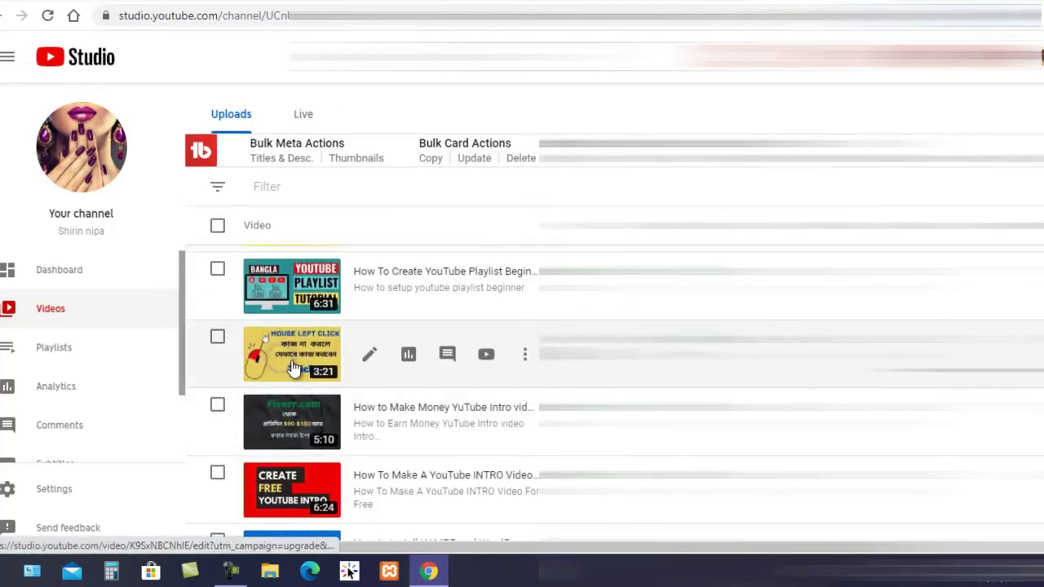
right_click(281, 358)
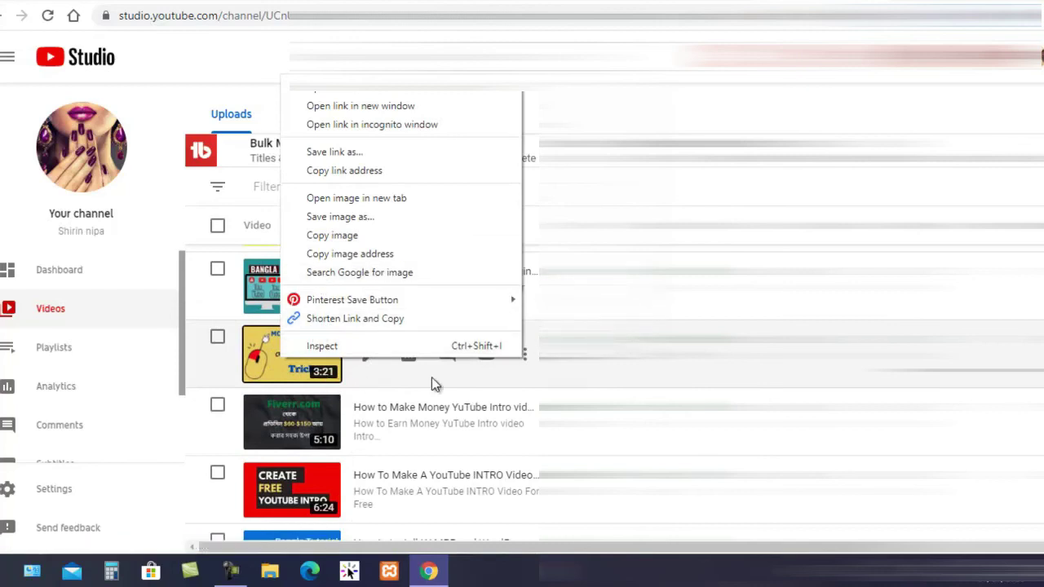
click(526, 361)
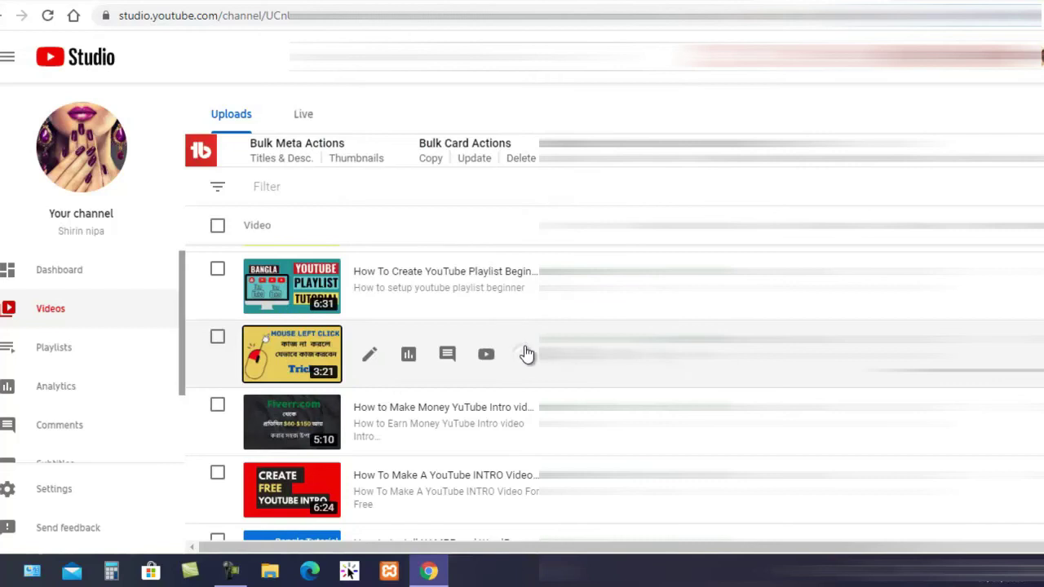
click(524, 356)
click(524, 356)
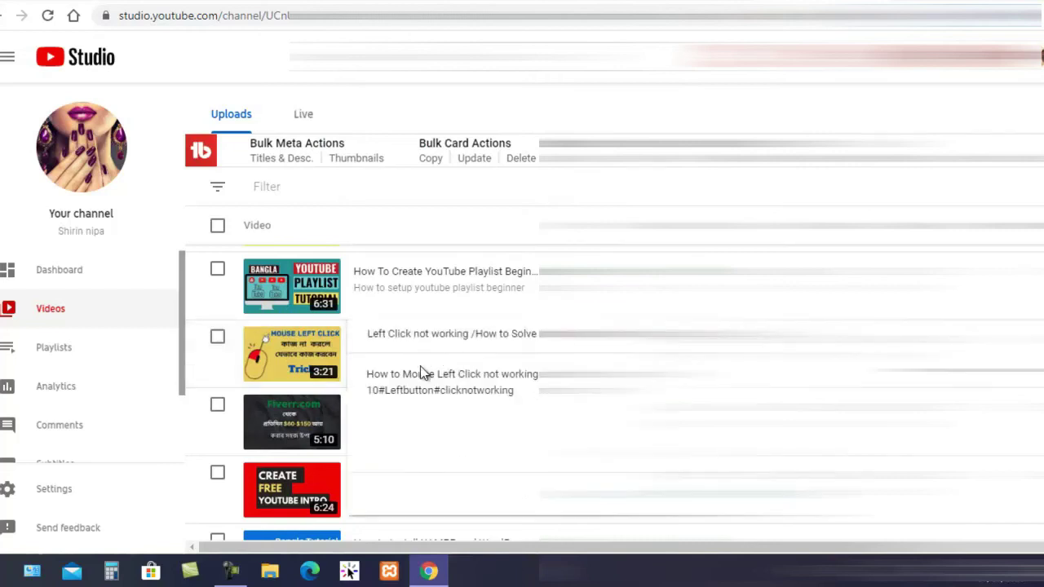
click(185, 396)
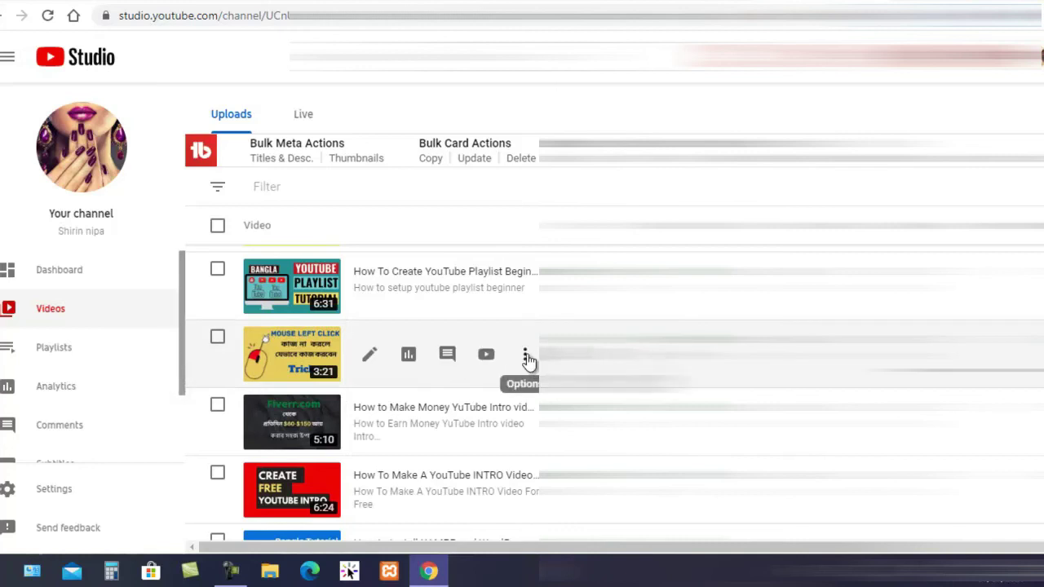
Get the shareable link of the mouse left click video and paste it as the YouTube video of the ad in Google Ads
click(526, 356)
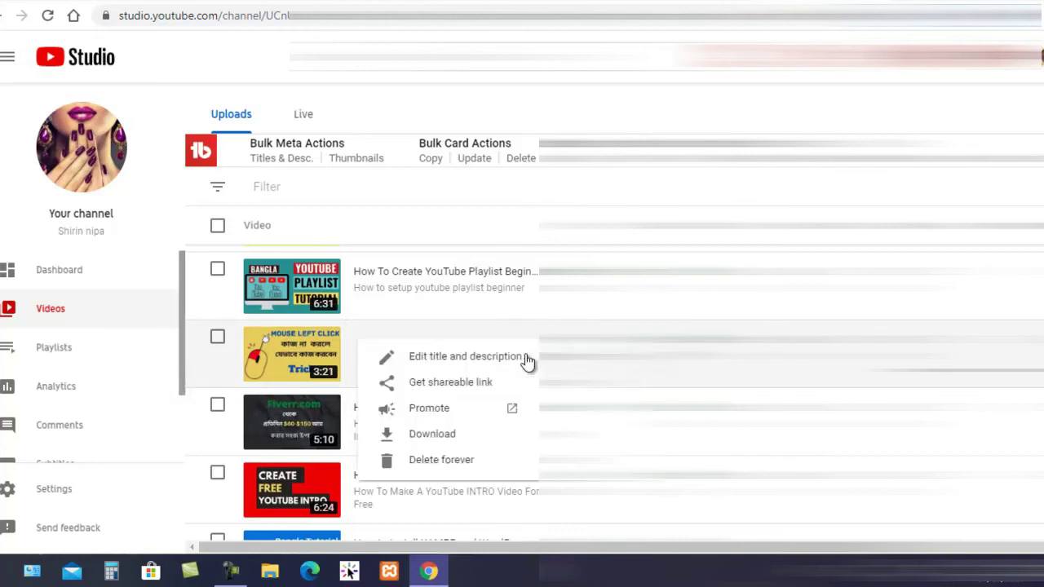
click(482, 386)
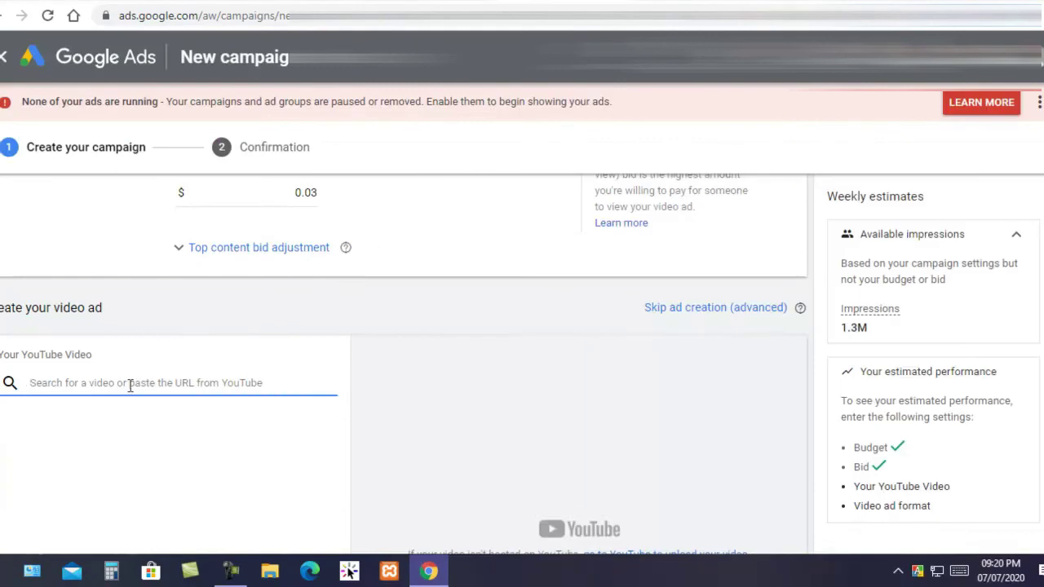
right_click(40, 380)
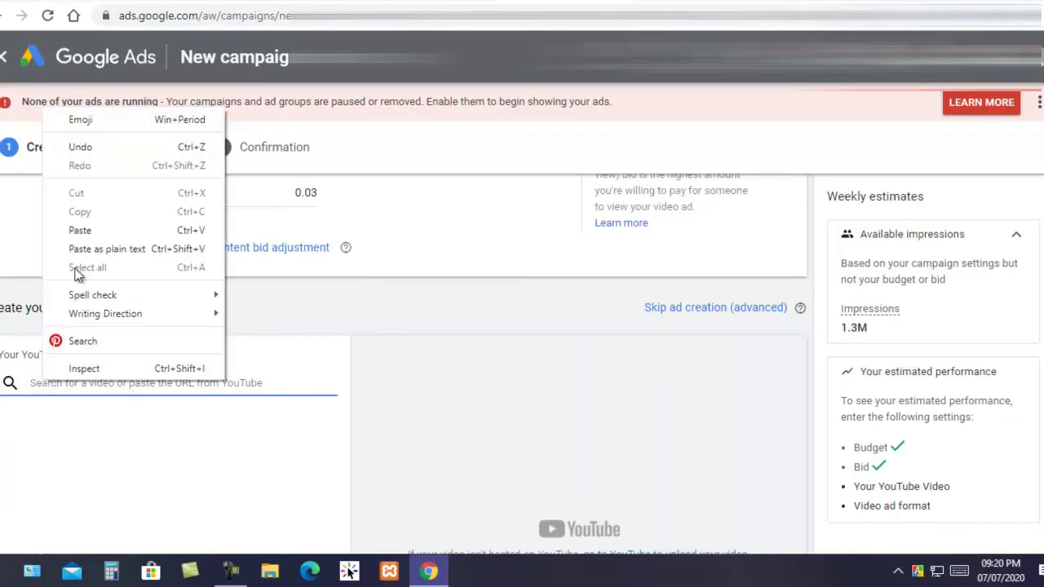
click(80, 231)
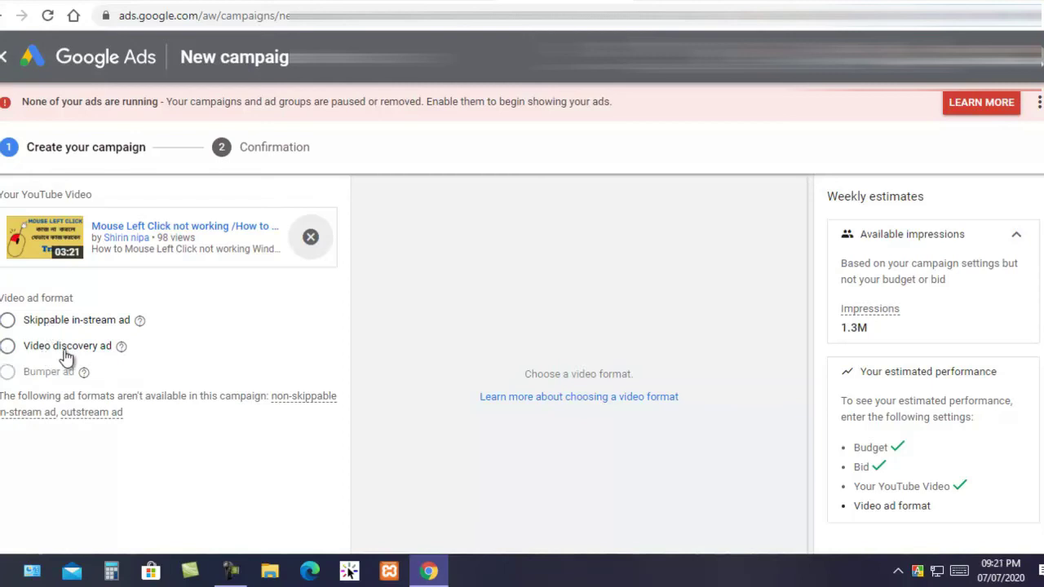
Choose the Video discovery ad format and show the YouTube search ad preview for desktop
click(9, 349)
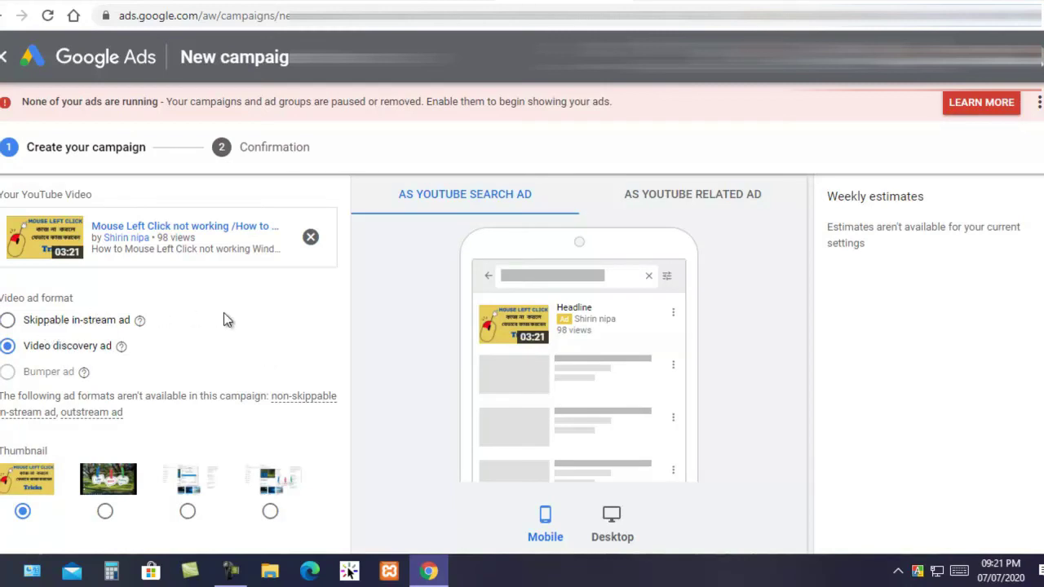
scroll(224, 320, down, 1)
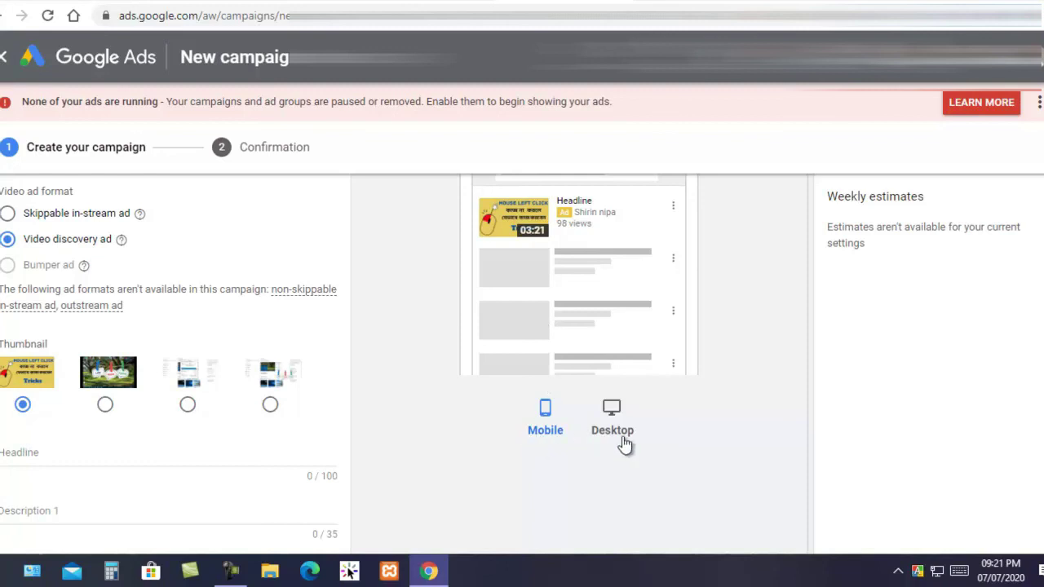
click(611, 410)
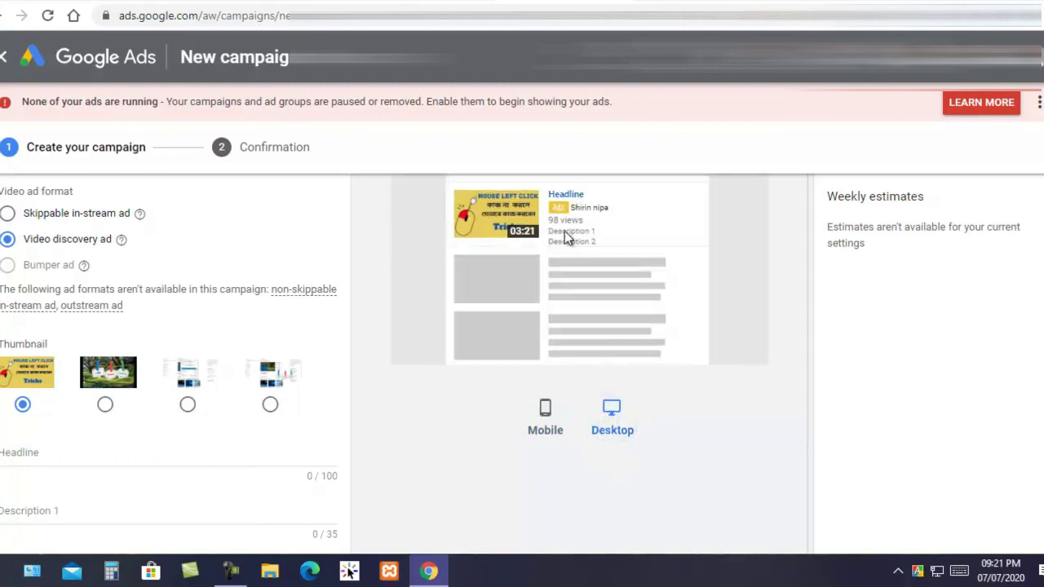
Show the ad preview for mobile and enter "mouse left button" as the discovery ad's headline
click(526, 426)
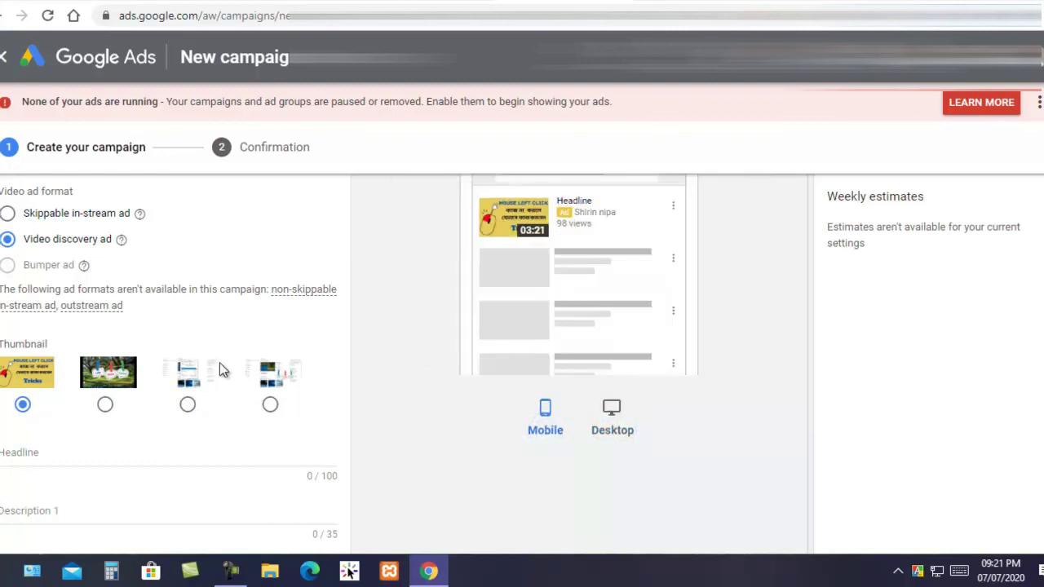
scroll(219, 363, down, 1)
scroll(219, 366, down, 2)
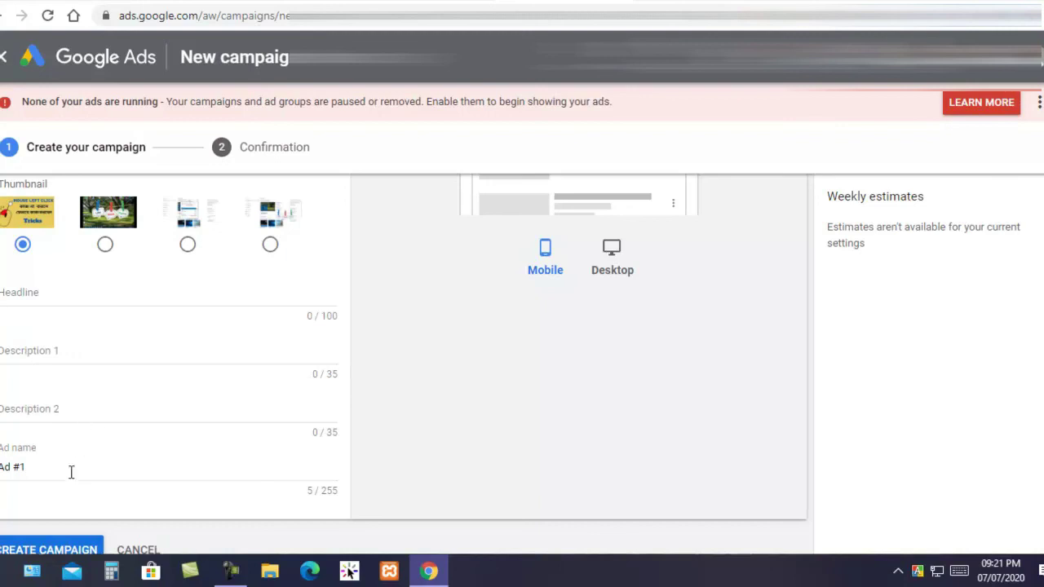
click(52, 291)
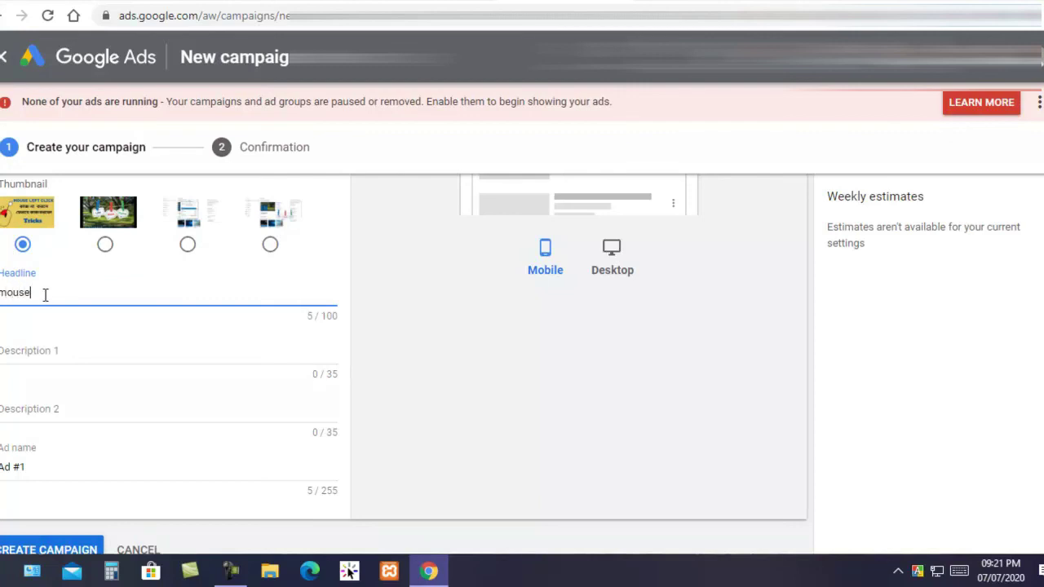
text(mouse left button)
Enter "button" as both Description 1 and Description 2 of the discovery ad
click(50, 354)
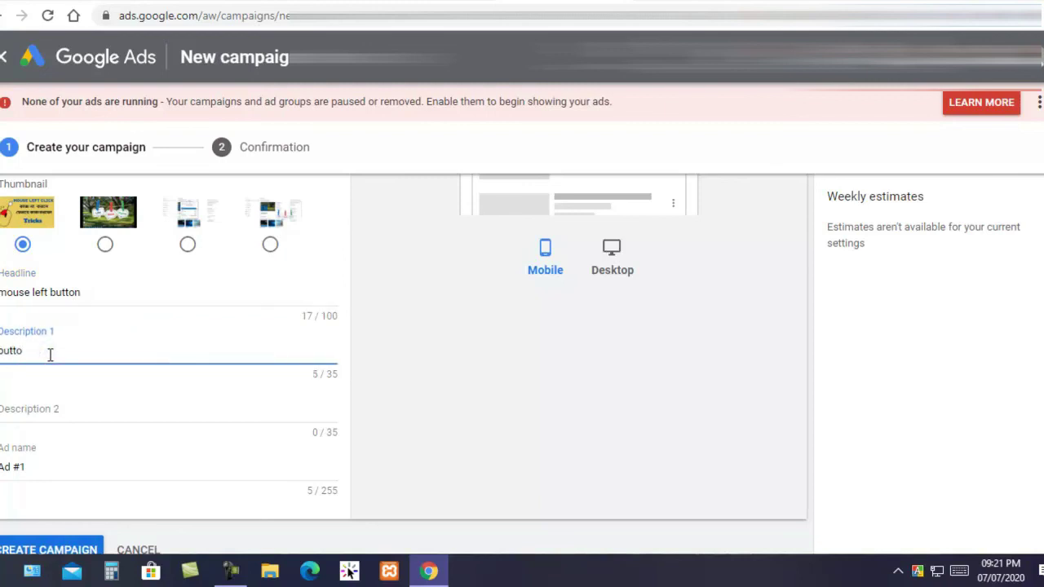
text(button)
scroll(33, 411, up, 1)
scroll(33, 411, down, 2)
click(32, 354)
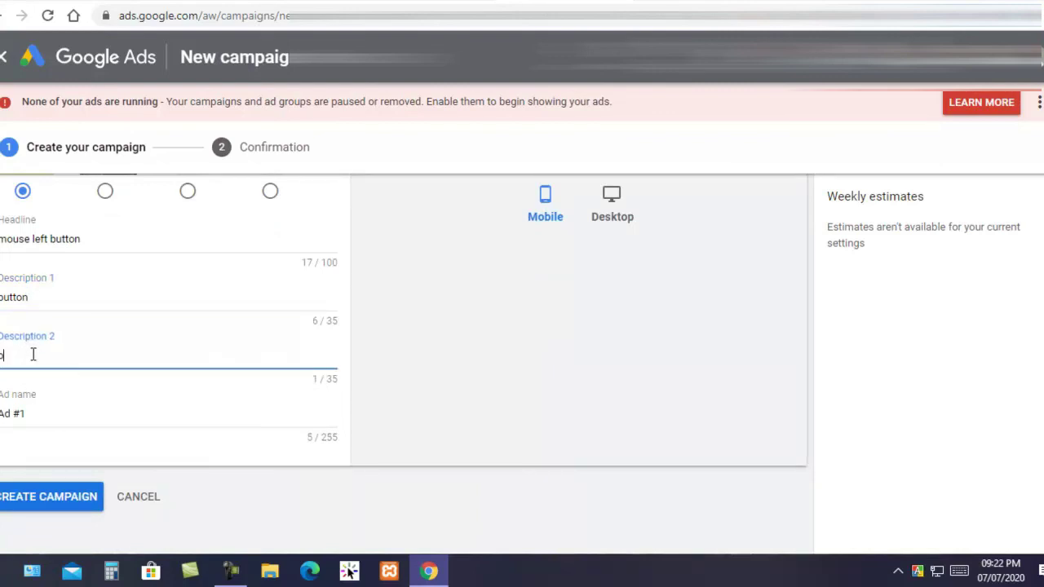
text(button)
Change the ad name to "nik", create the campaign and continue to its ad groups
click(31, 415)
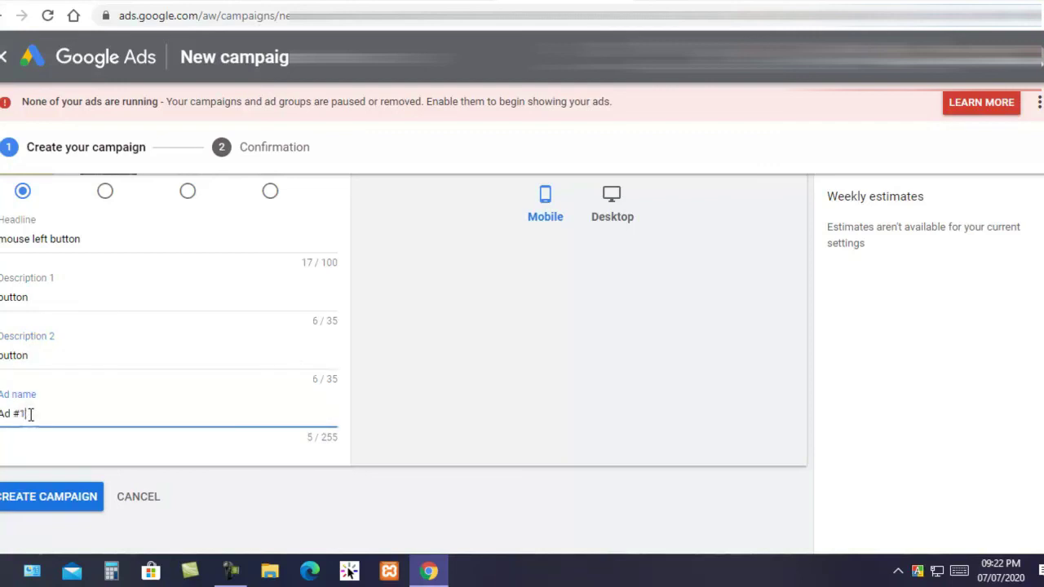
key(BackSpace)
text(nik)
click(55, 505)
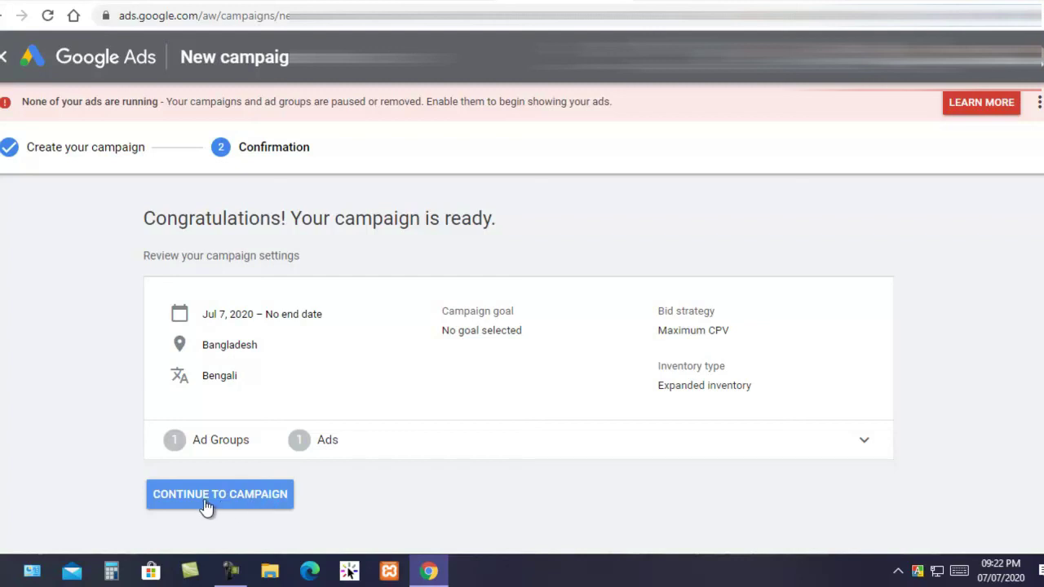
click(253, 500)
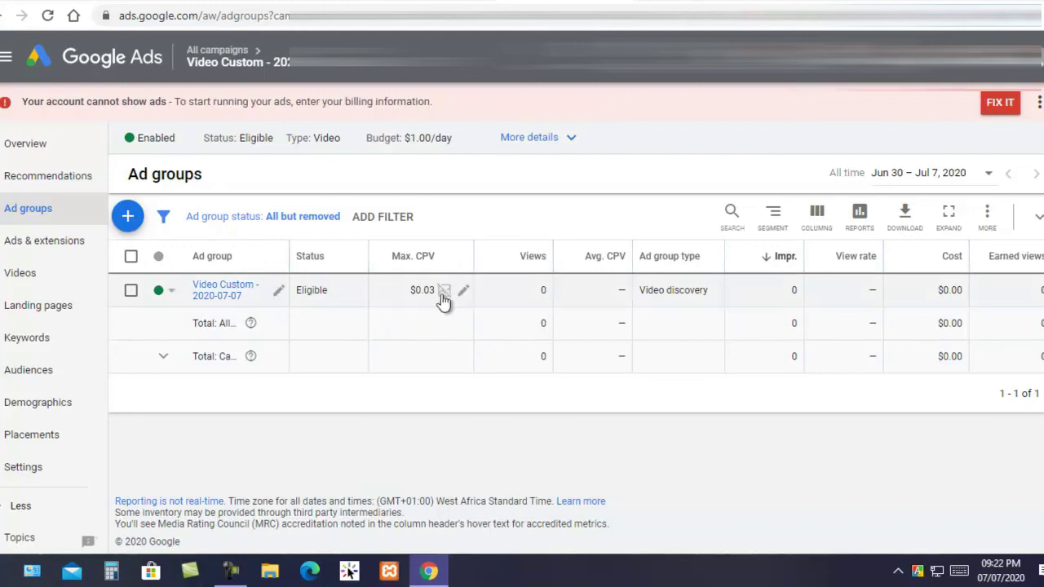
Open the ad group's Max. CPV bid for editing and close it without saving
click(464, 292)
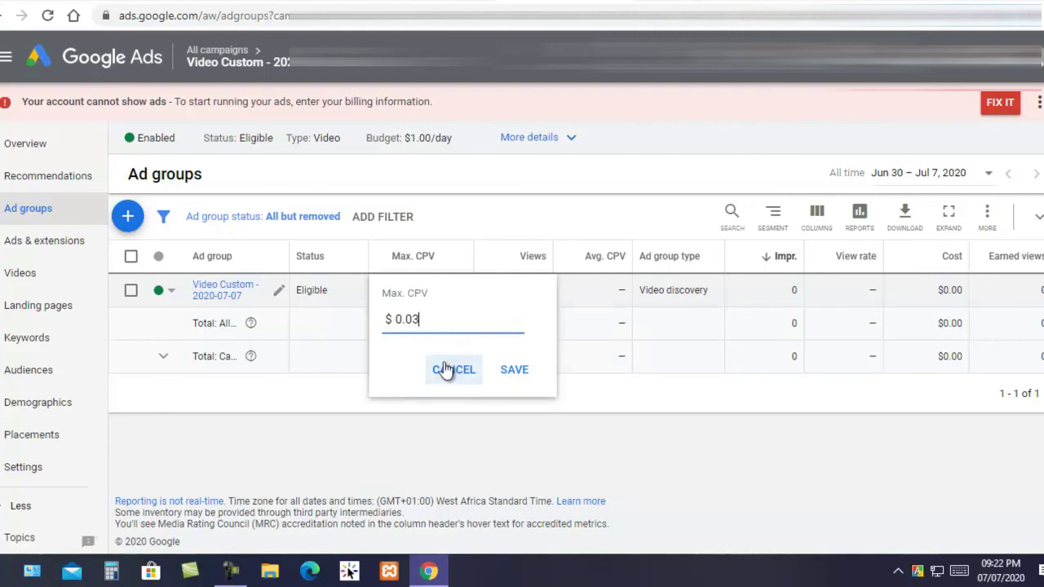
click(451, 371)
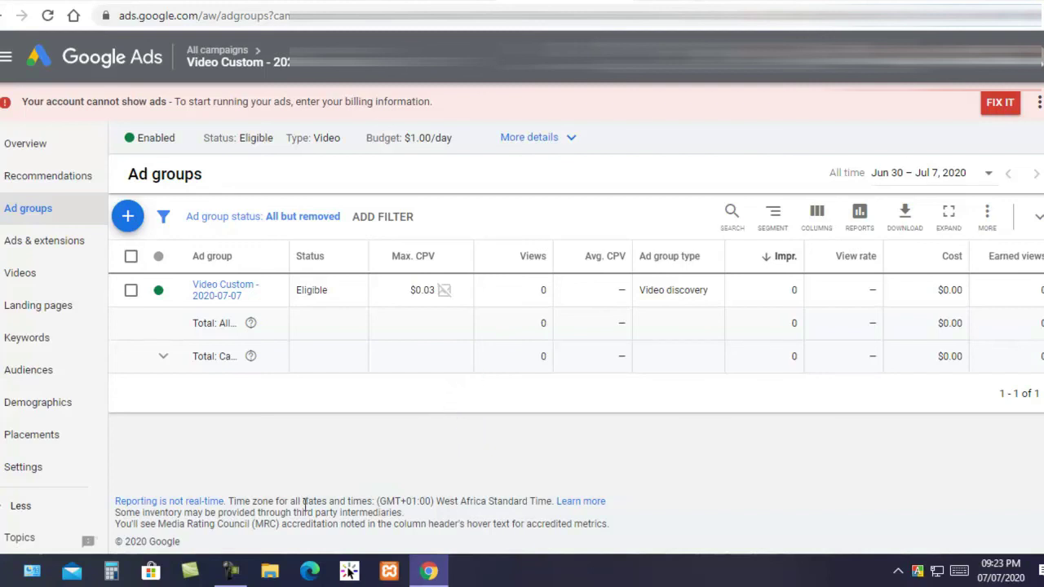
click(230, 571)
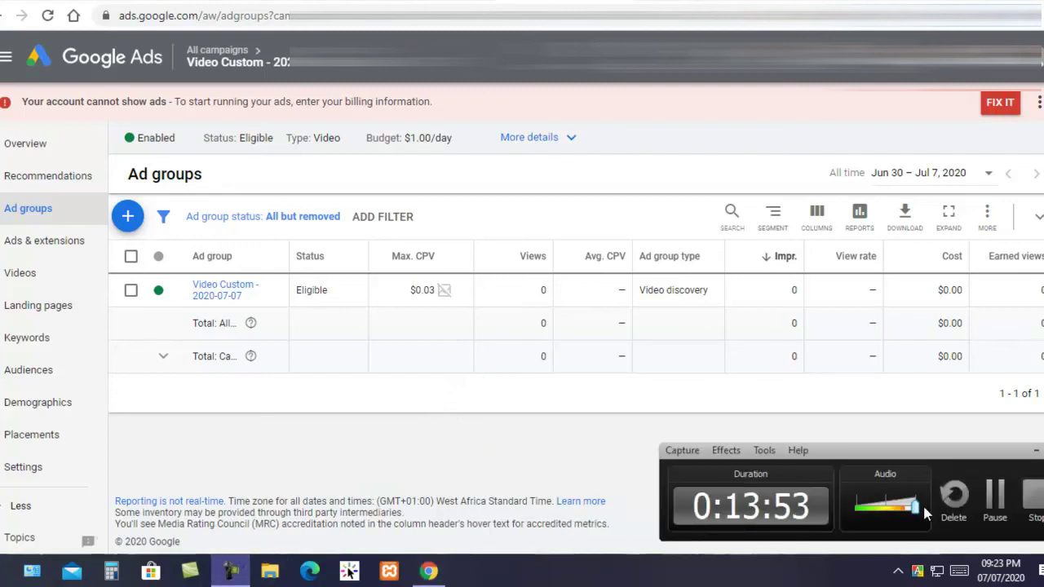